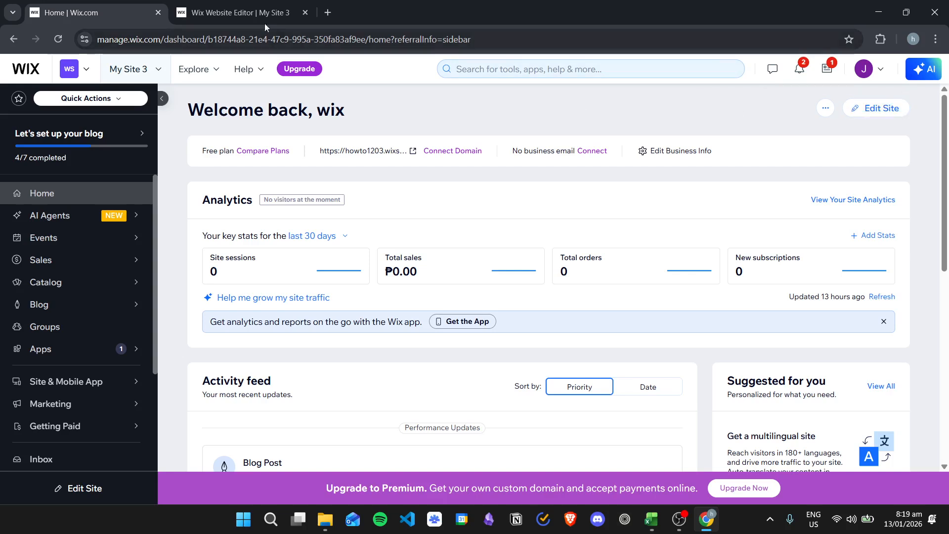
- Switch to the website editor for My Site 3 and look over the home page
{"action": "left_click", "coordinate": [235, 6]}
{"action": "scroll", "coordinate": [646, 279], "scroll_direction": "down", "scroll_amount": 7}
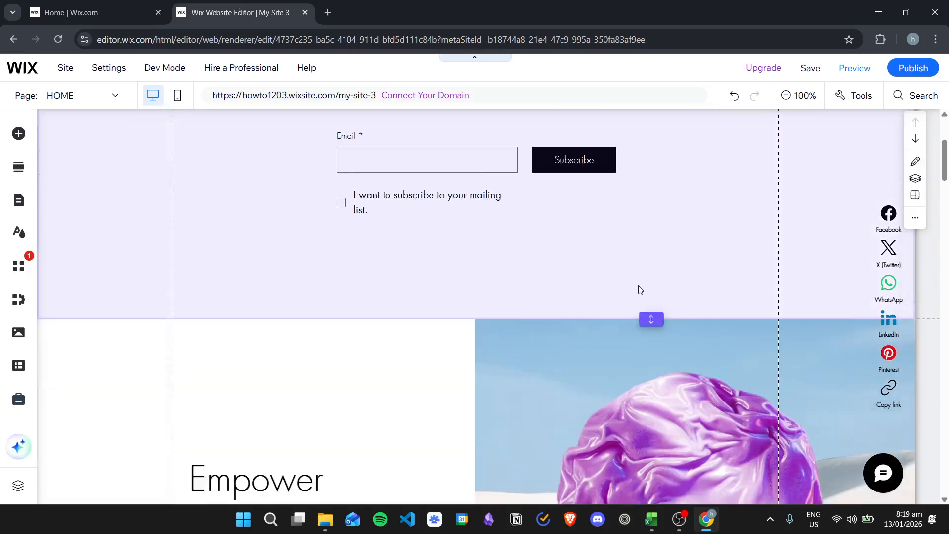
{"action": "scroll", "coordinate": [650, 279], "scroll_direction": "up", "scroll_amount": 3}
{"action": "scroll", "coordinate": [650, 278], "scroll_direction": "up", "scroll_amount": 4}
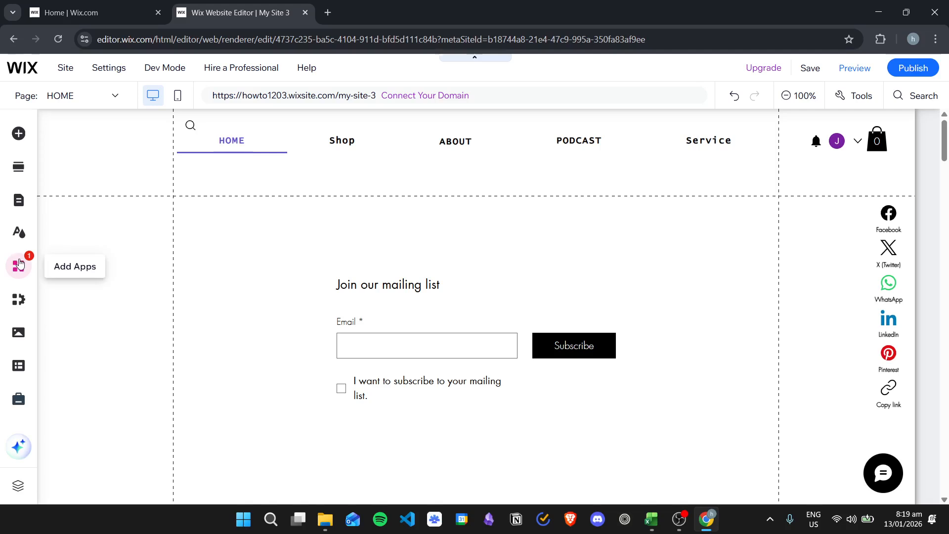
- Search the Wix App Market for "wix members" and view the Wix Members Area app's details, then close the market
{"action": "left_click", "coordinate": [26, 262]}
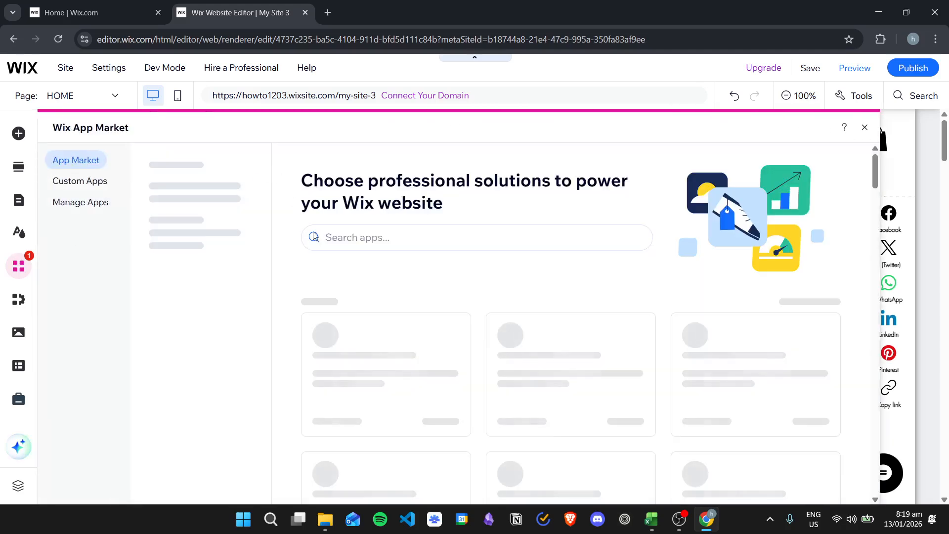
{"action": "left_click", "coordinate": [402, 236]}
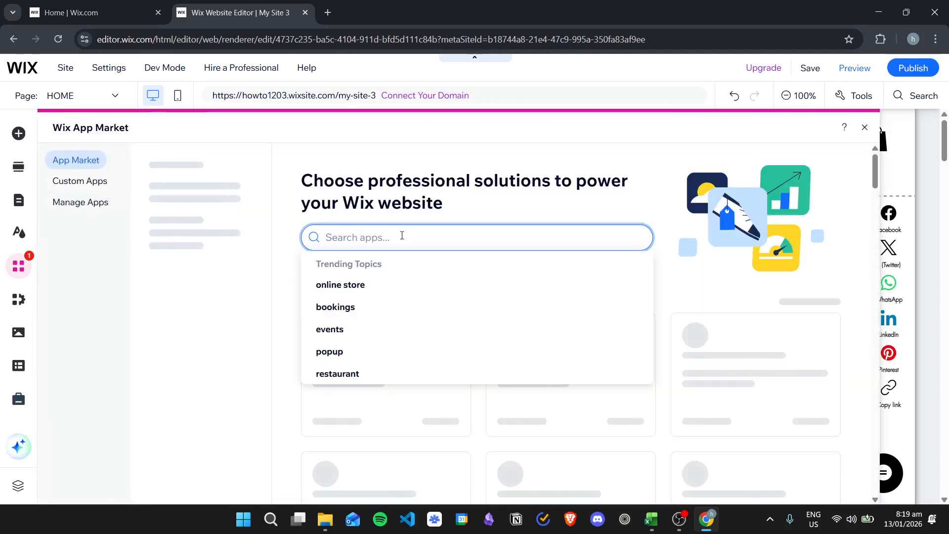
{"action": "type", "text": "wix members"}
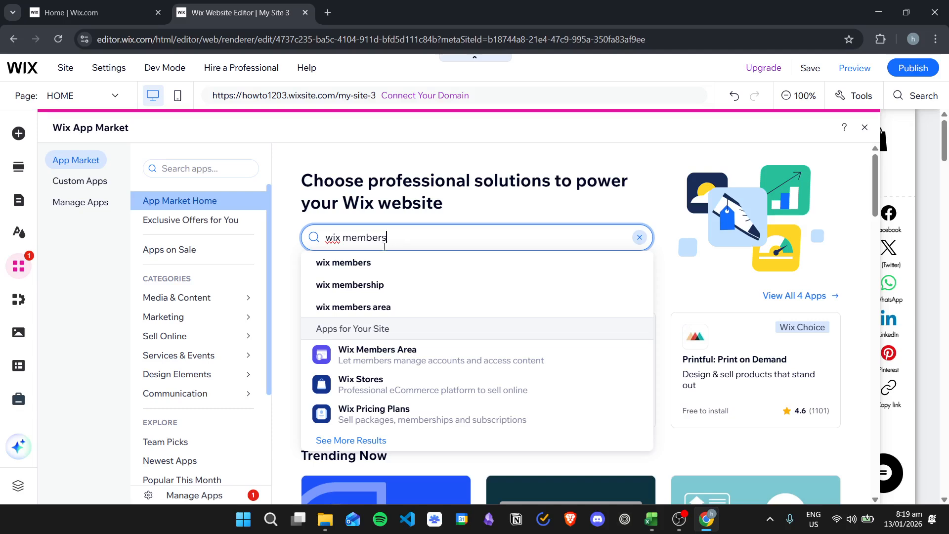
{"action": "left_click", "coordinate": [392, 264]}
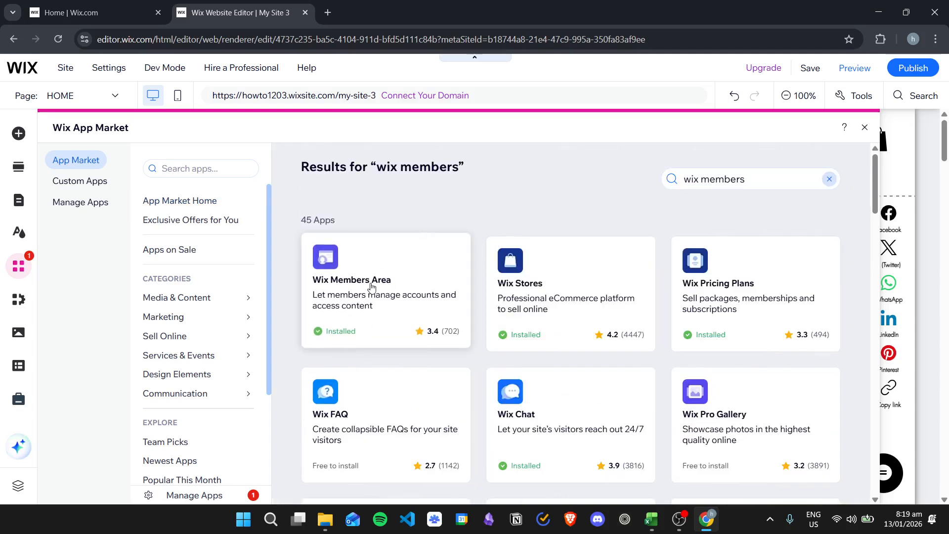
{"action": "left_click", "coordinate": [370, 285]}
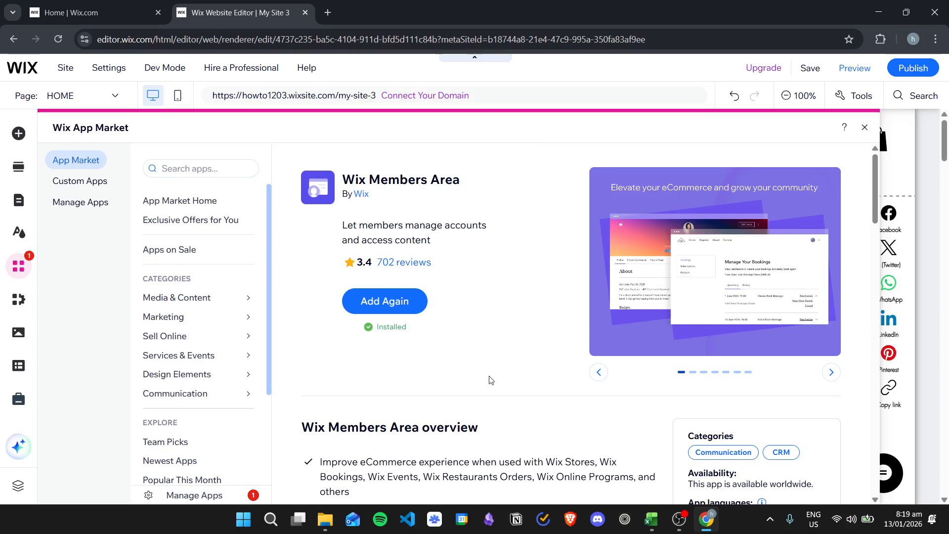
{"action": "left_click", "coordinate": [865, 128]}
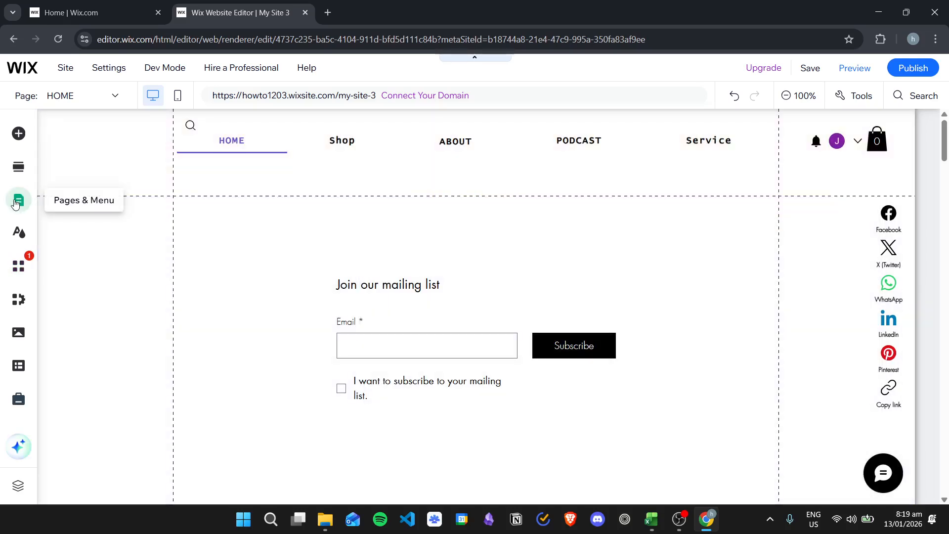
- Open the Profile page from the site's Members Area pages in the editor
{"action": "left_click", "coordinate": [15, 202]}
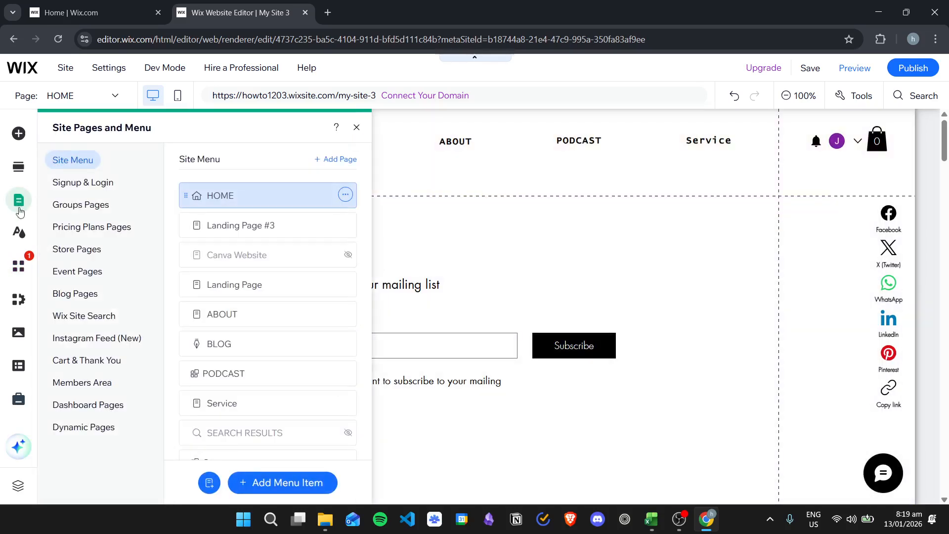
{"action": "left_click", "coordinate": [89, 391]}
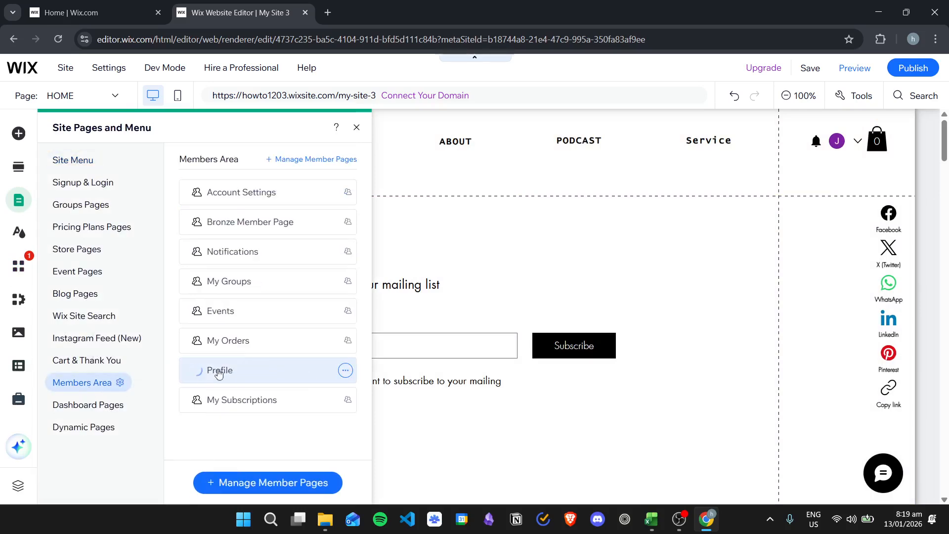
{"action": "left_click", "coordinate": [183, 377]}
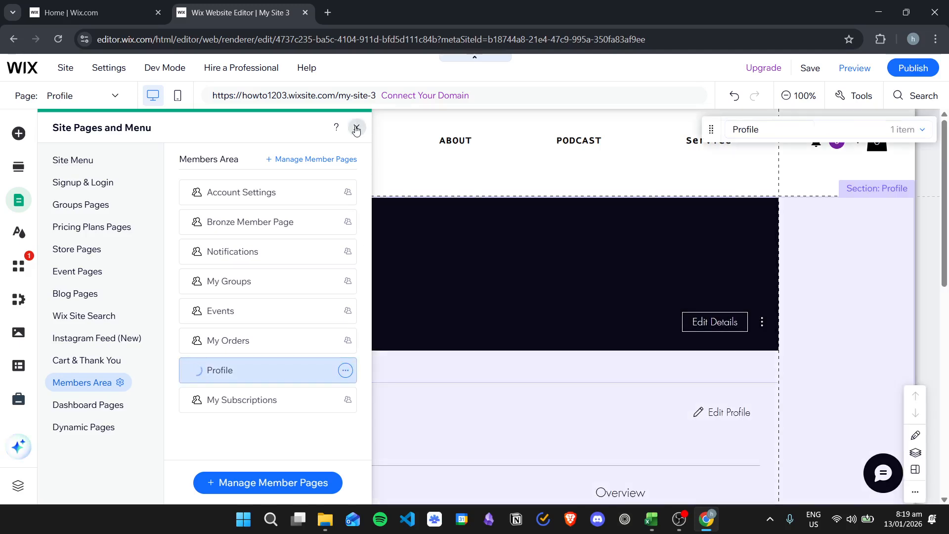
{"action": "left_click", "coordinate": [355, 129]}
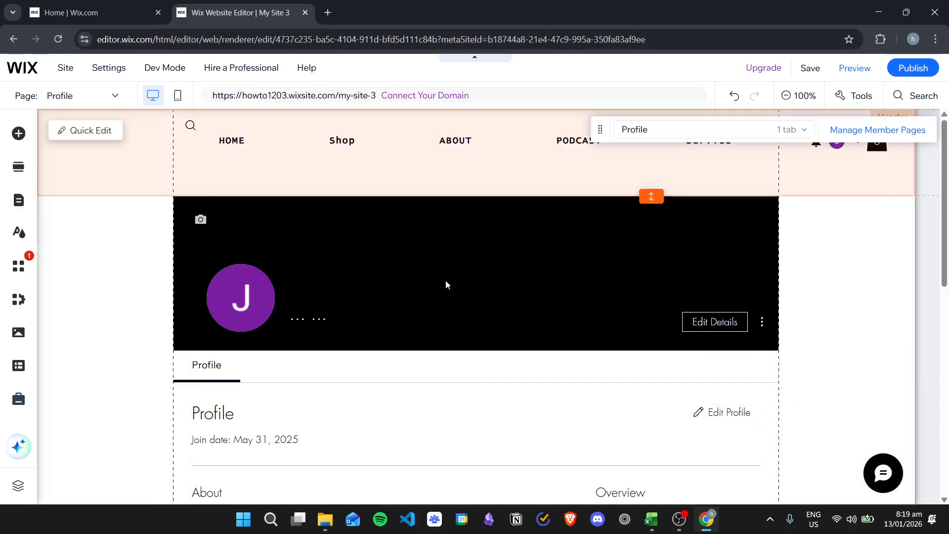
- Select the inner Profile element on the member page and open the management of its member info fields
{"action": "scroll", "coordinate": [397, 261], "scroll_direction": "down", "scroll_amount": 1}
{"action": "scroll", "coordinate": [409, 271], "scroll_direction": "down", "scroll_amount": 5}
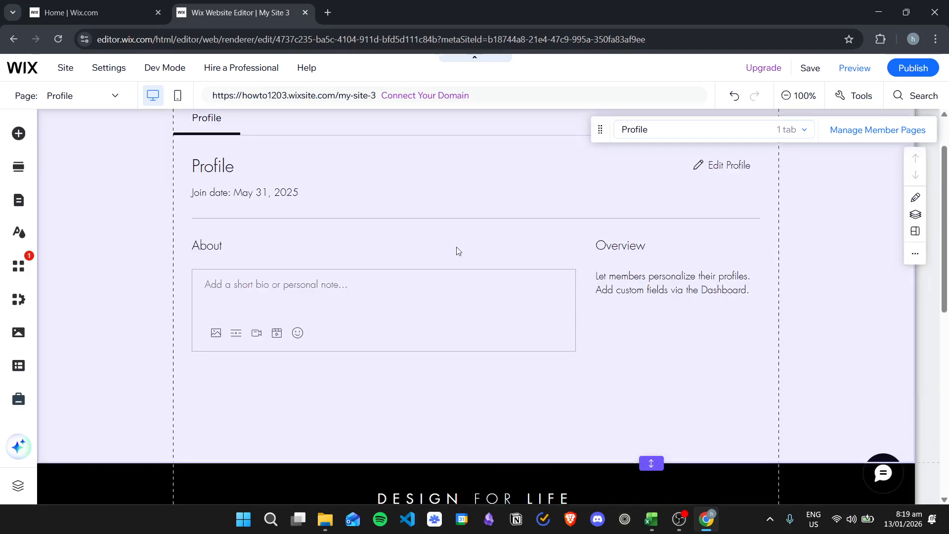
{"action": "scroll", "coordinate": [526, 248], "scroll_direction": "up", "scroll_amount": 4}
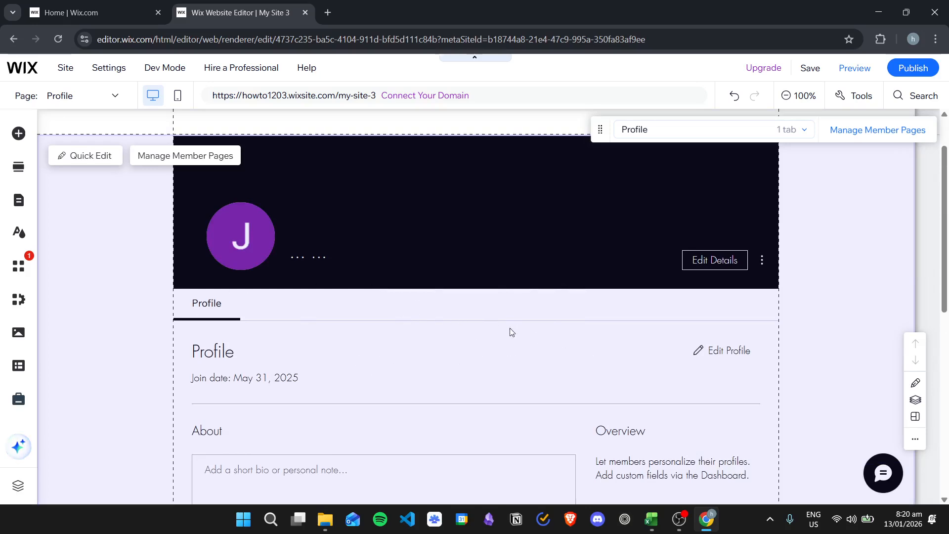
{"action": "scroll", "coordinate": [684, 306], "scroll_direction": "down", "scroll_amount": 4}
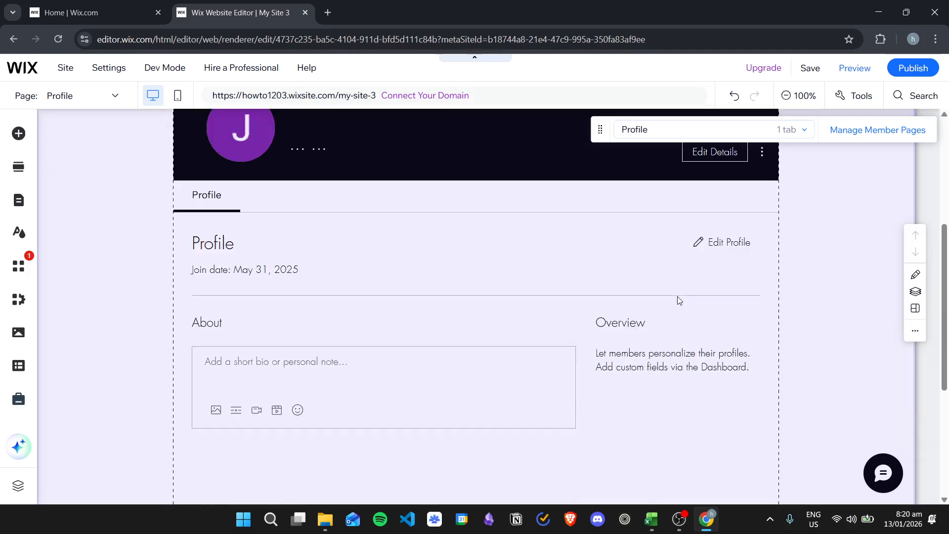
{"action": "scroll", "coordinate": [659, 307], "scroll_direction": "up", "scroll_amount": 1}
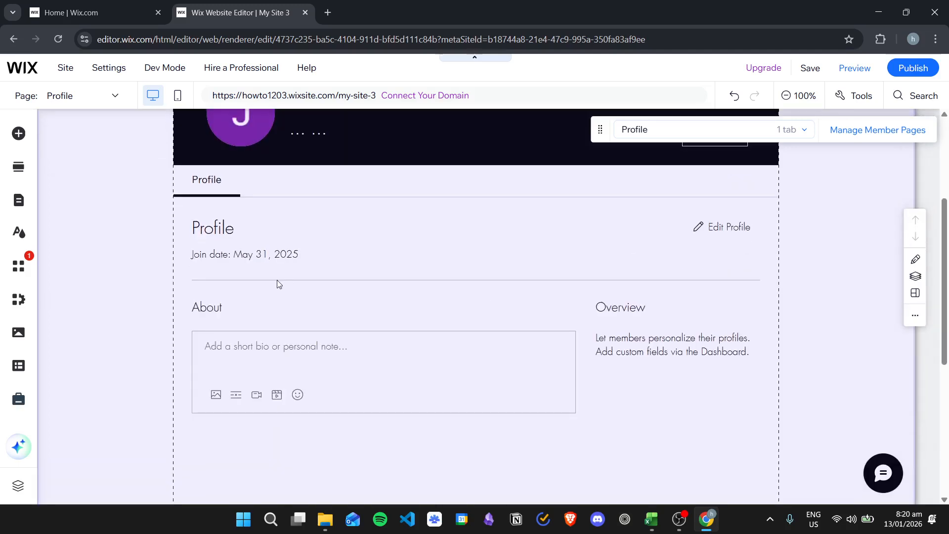
{"action": "left_click", "coordinate": [554, 308]}
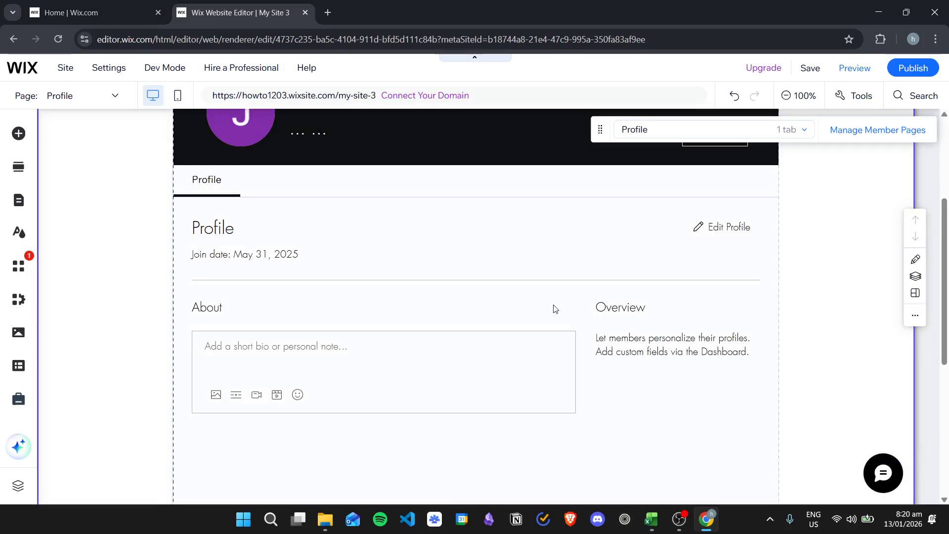
{"action": "left_click", "coordinate": [441, 307]}
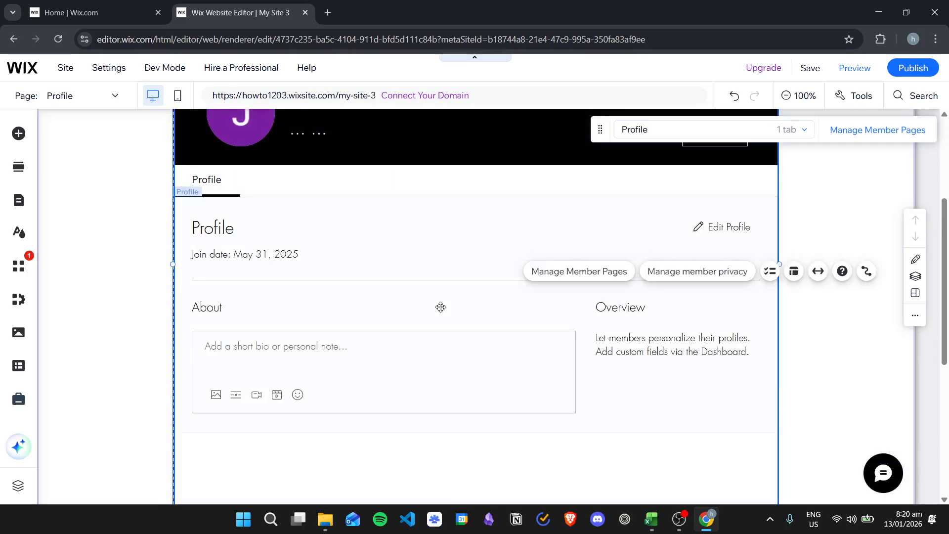
{"action": "left_click", "coordinate": [449, 308]}
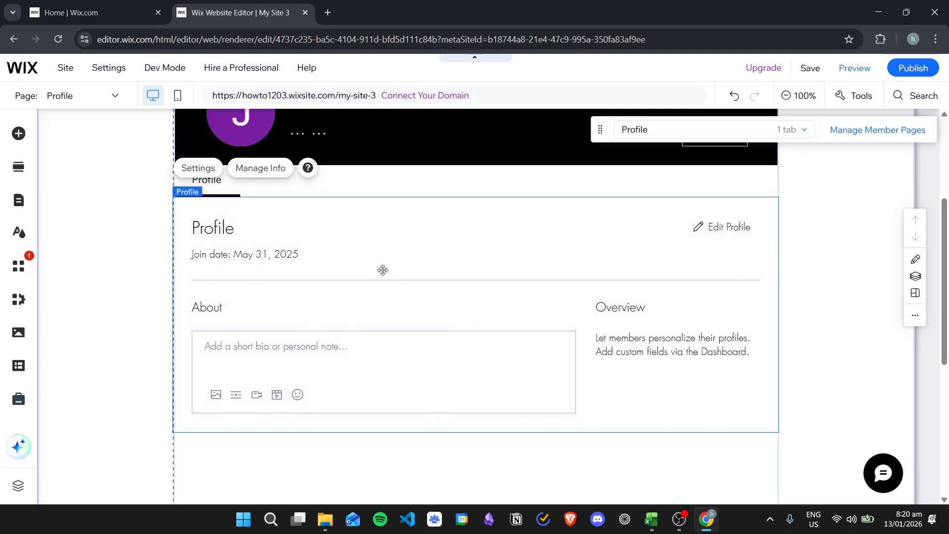
{"action": "left_click", "coordinate": [265, 171]}
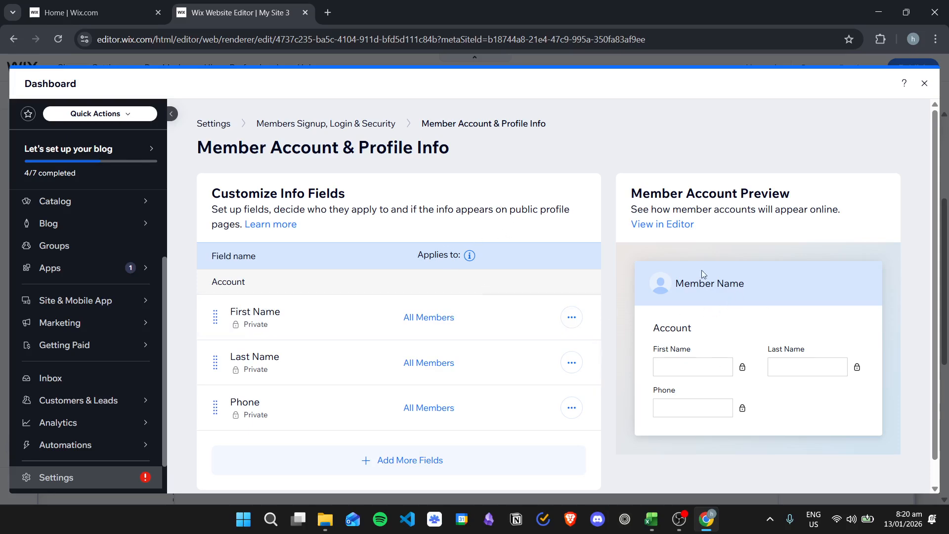
- Add the existing Address and Birthdate fields to the member account and profile info
{"action": "scroll", "coordinate": [441, 232], "scroll_direction": "down", "scroll_amount": 1}
{"action": "left_click", "coordinate": [414, 433]}
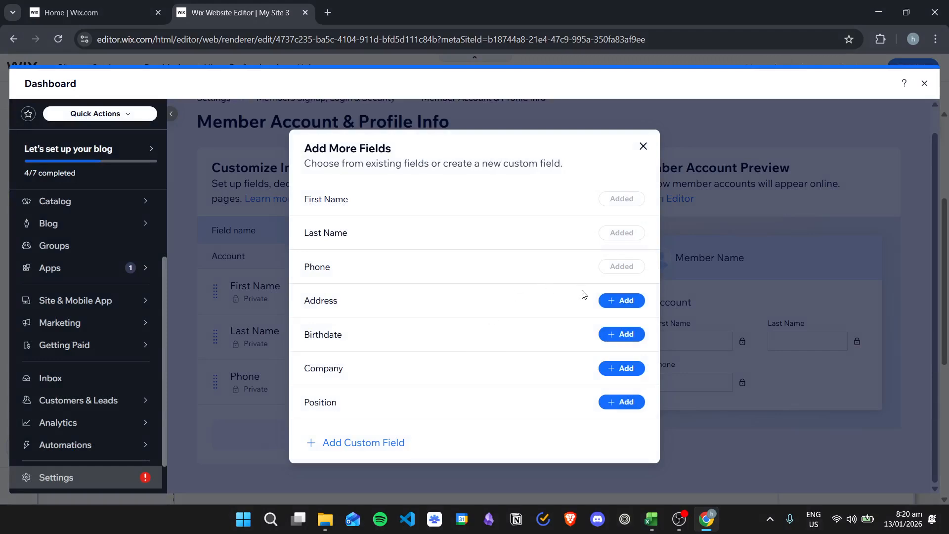
{"action": "left_click", "coordinate": [624, 301]}
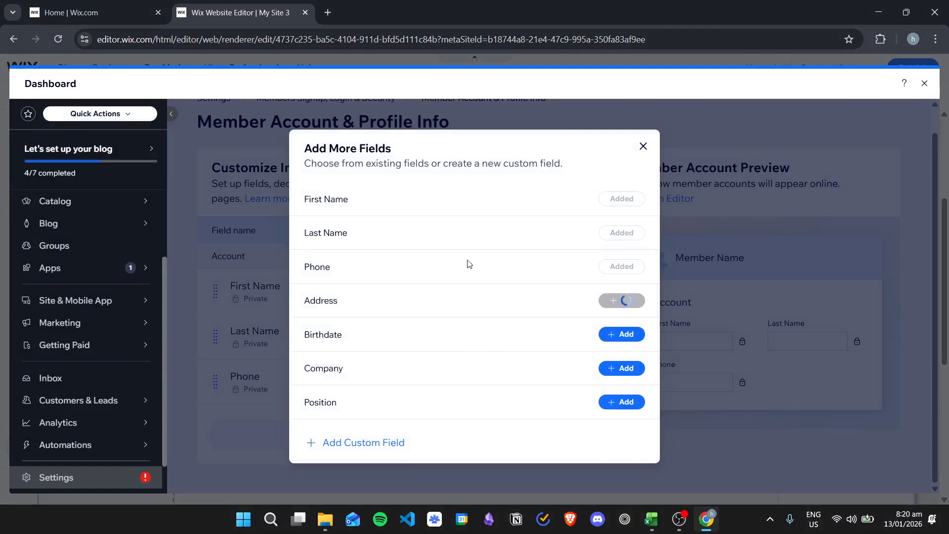
{"action": "left_click", "coordinate": [628, 335]}
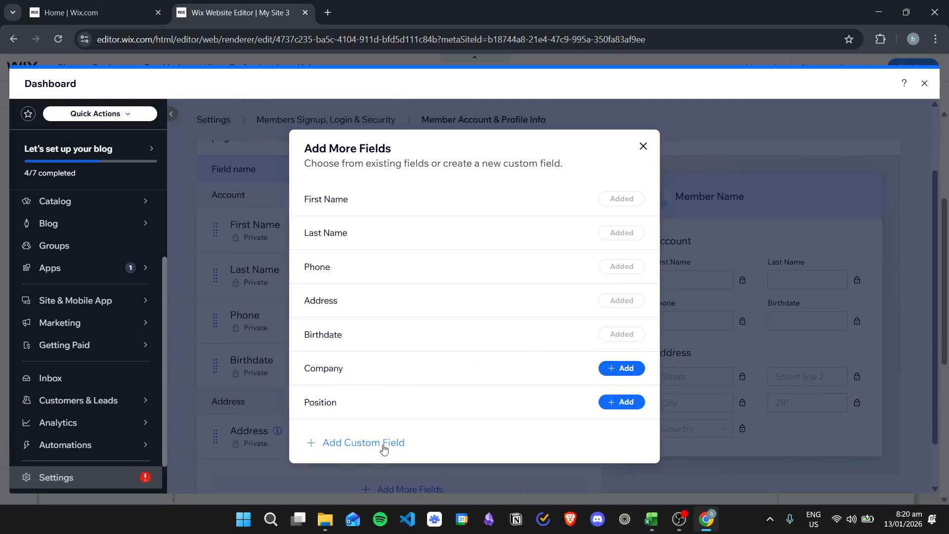
- Create and save a custom member field named "Nickname" with the field type Text
{"action": "left_click", "coordinate": [357, 445]}
{"action": "left_click", "coordinate": [429, 289]}
{"action": "type", "text": "Nickname"}
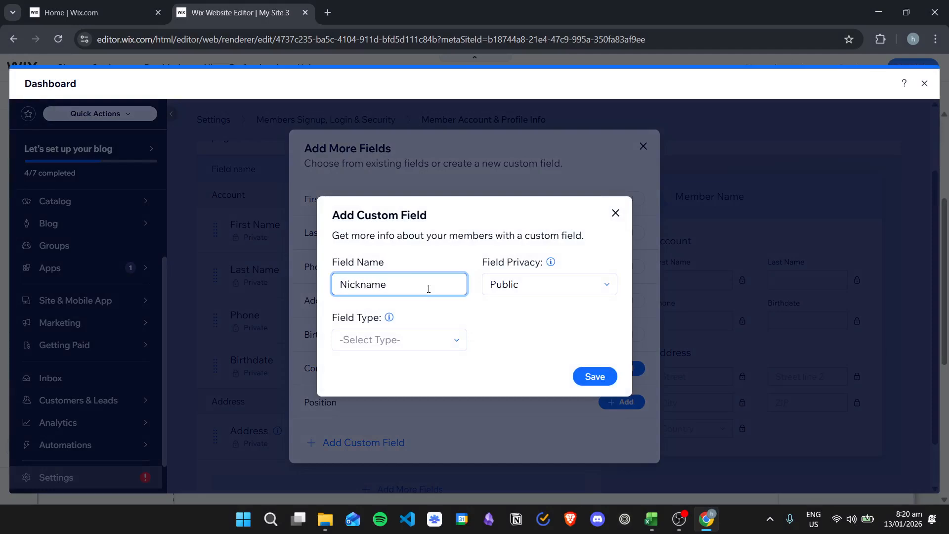
{"action": "left_click", "coordinate": [443, 340]}
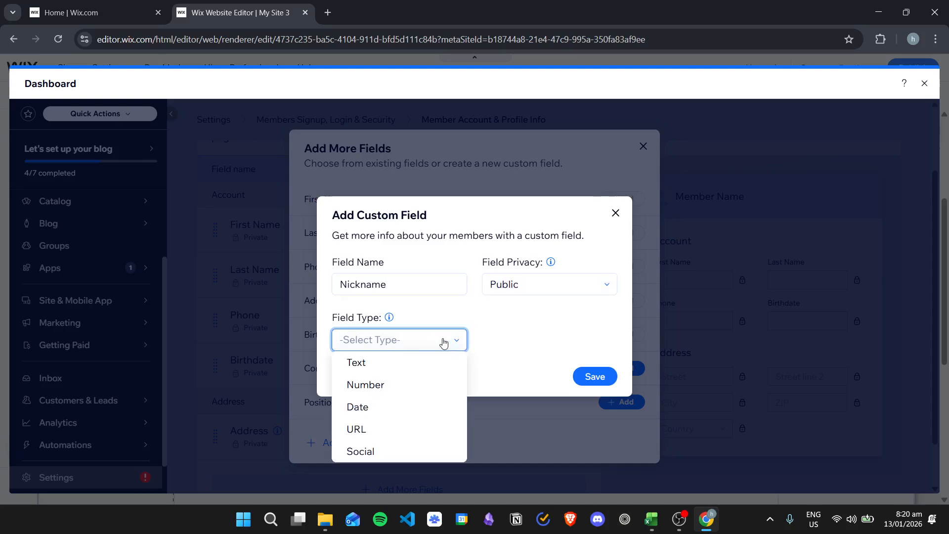
{"action": "left_click", "coordinate": [355, 365]}
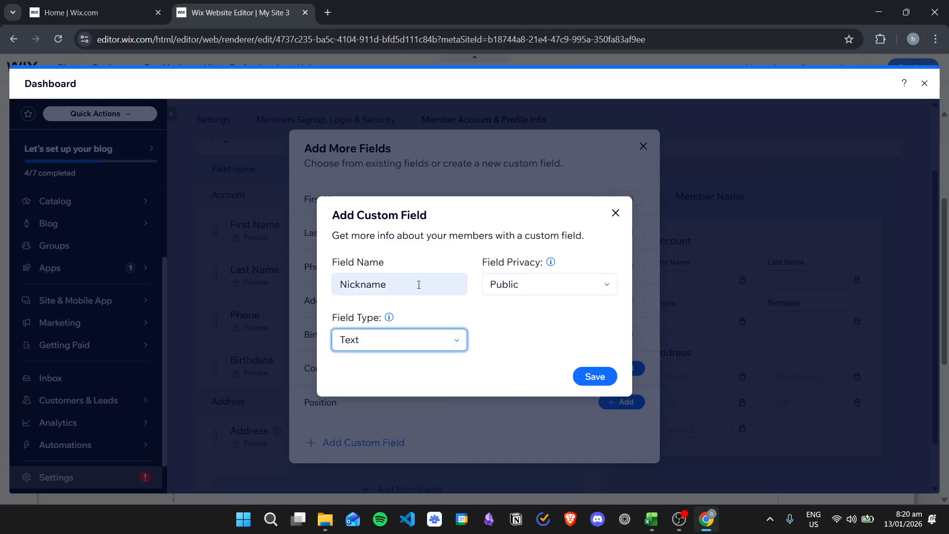
{"action": "left_click", "coordinate": [591, 377]}
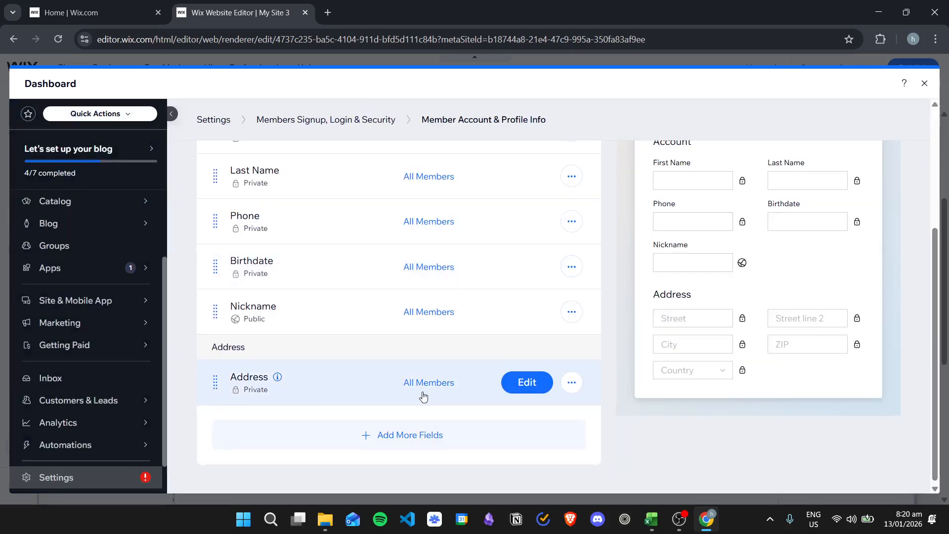
- Reorder the account fields so Nickname follows Last Name and Phone comes after Birthdate, and return to the page editor
{"action": "scroll", "coordinate": [421, 390], "scroll_direction": "up", "scroll_amount": 2}
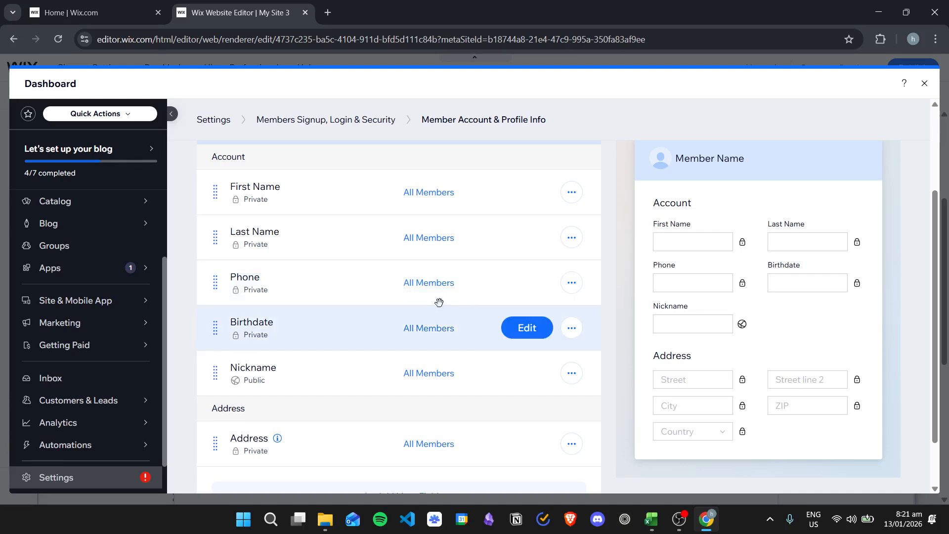
{"action": "scroll", "coordinate": [422, 362], "scroll_direction": "up", "scroll_amount": 2}
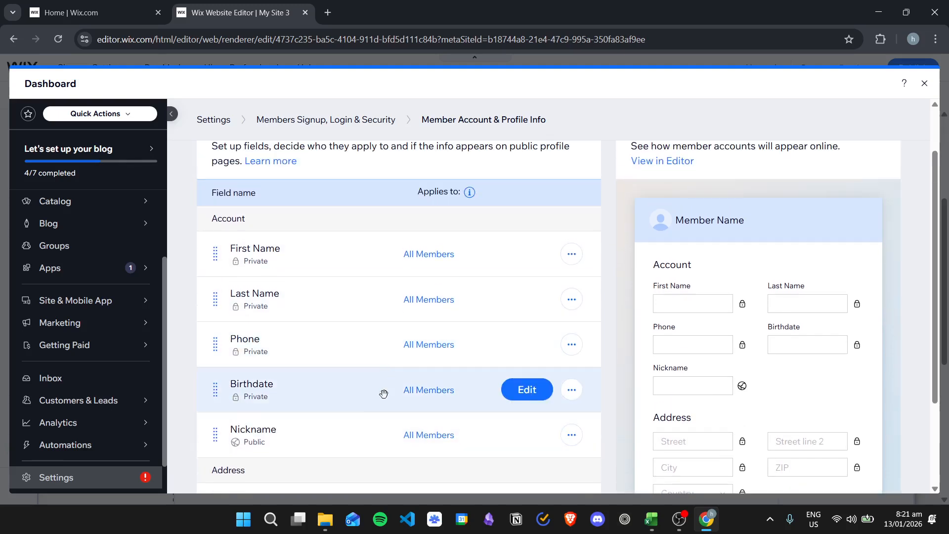
{"action": "left_click_drag", "start_coordinate": [215, 435], "coordinate": [218, 344]}
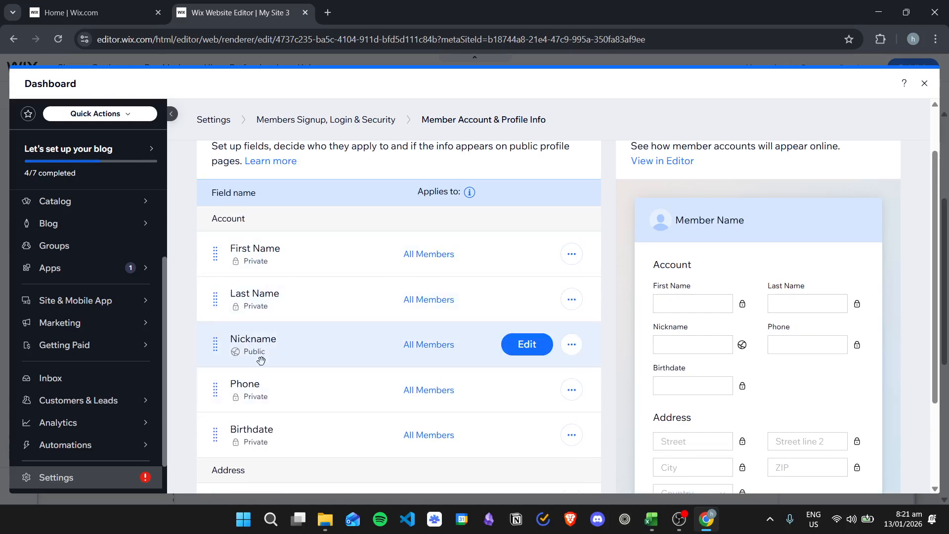
{"action": "scroll", "coordinate": [261, 360], "scroll_direction": "down", "scroll_amount": 2}
{"action": "left_click_drag", "start_coordinate": [213, 331], "coordinate": [216, 375]}
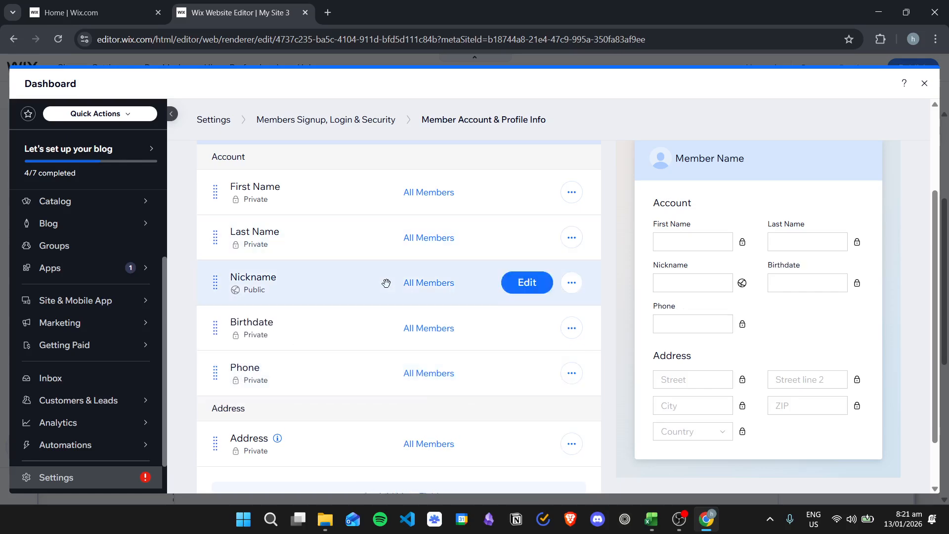
{"action": "scroll", "coordinate": [536, 423], "scroll_direction": "down", "scroll_amount": 2}
{"action": "scroll", "coordinate": [595, 376], "scroll_direction": "up", "scroll_amount": 5}
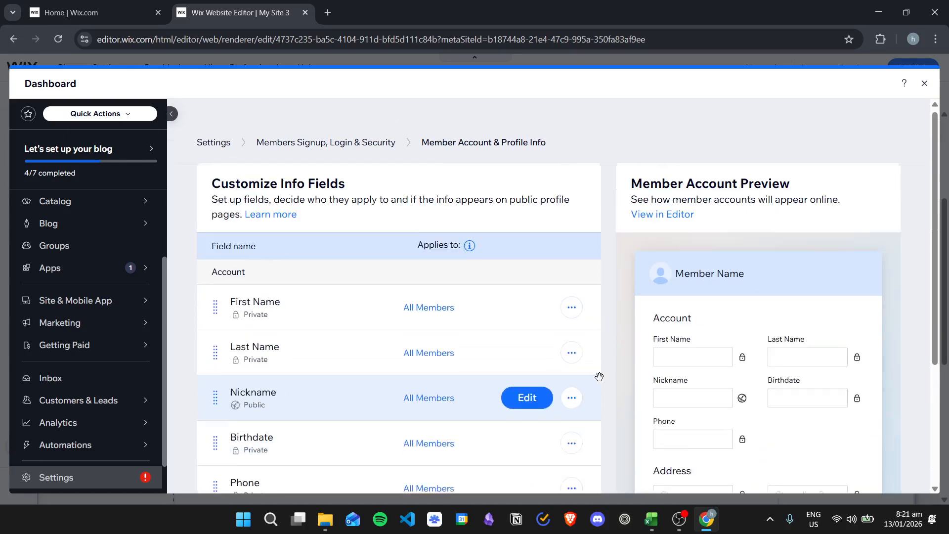
{"action": "left_click", "coordinate": [924, 84]}
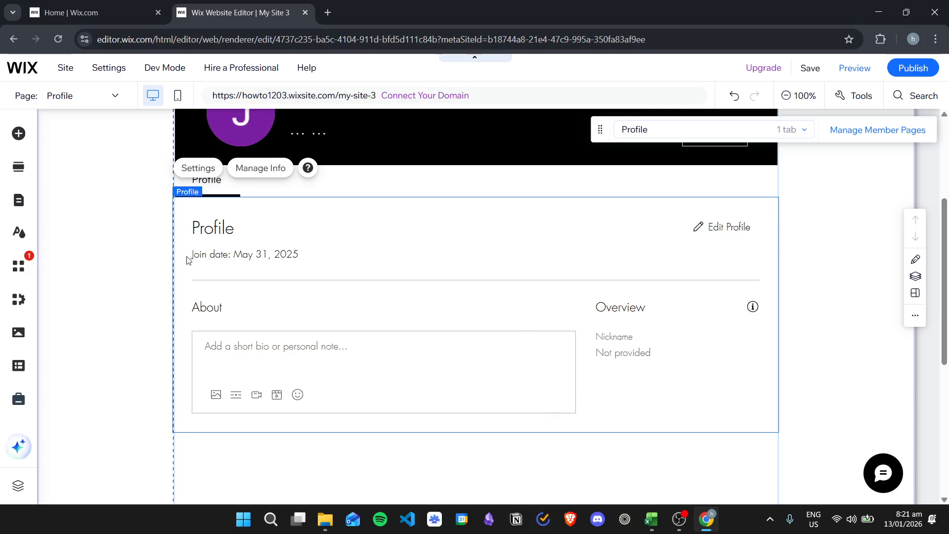
- Open the settings of the inner Profile element and examine its layout option for spacing between sections
{"action": "left_click", "coordinate": [390, 309]}
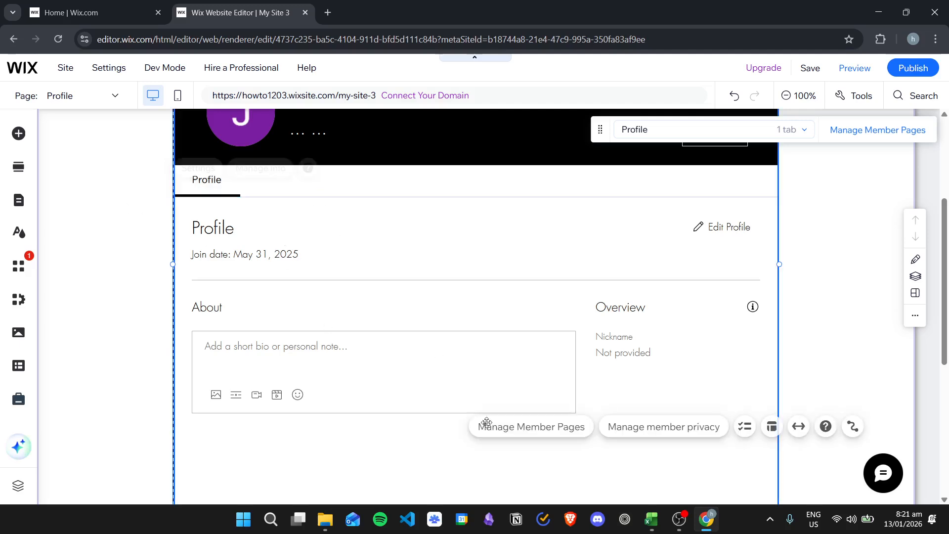
{"action": "left_click", "coordinate": [393, 331]}
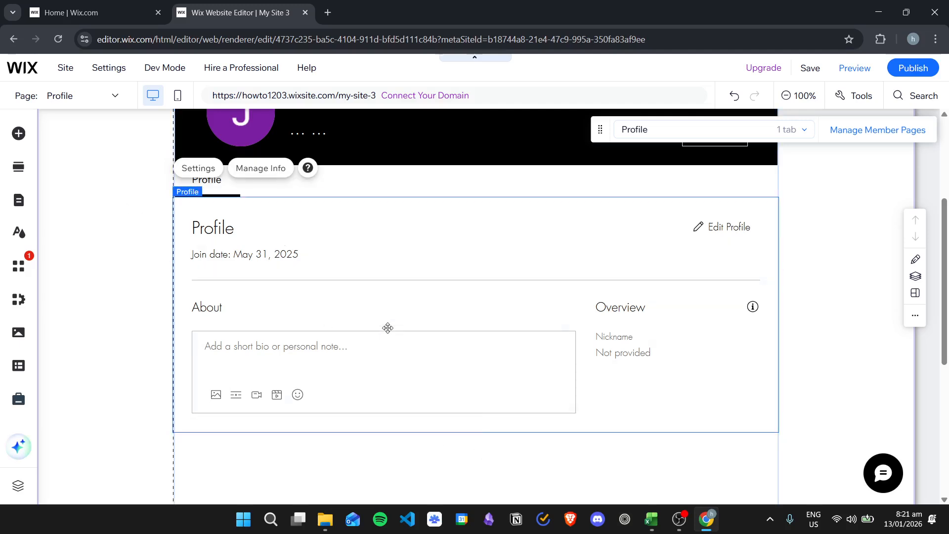
{"action": "left_click", "coordinate": [203, 168]}
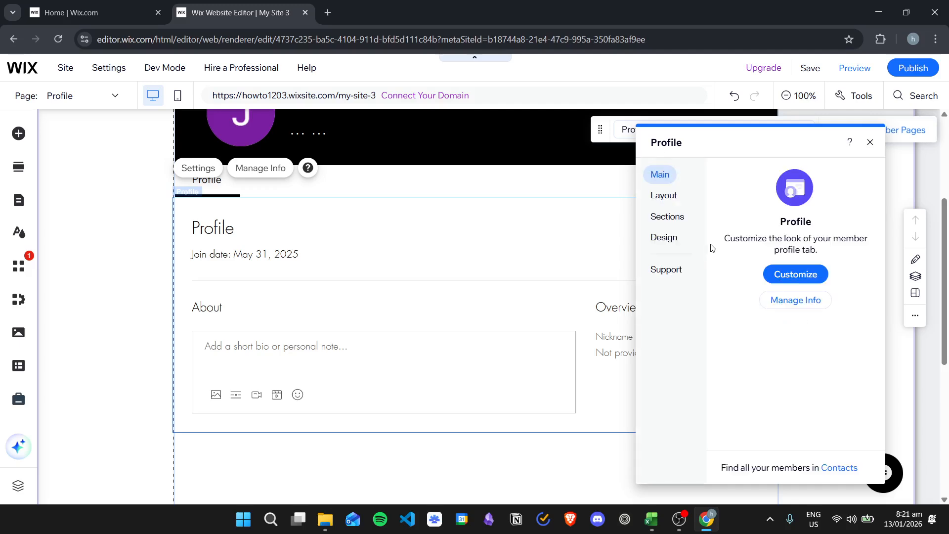
{"action": "left_click", "coordinate": [664, 196]}
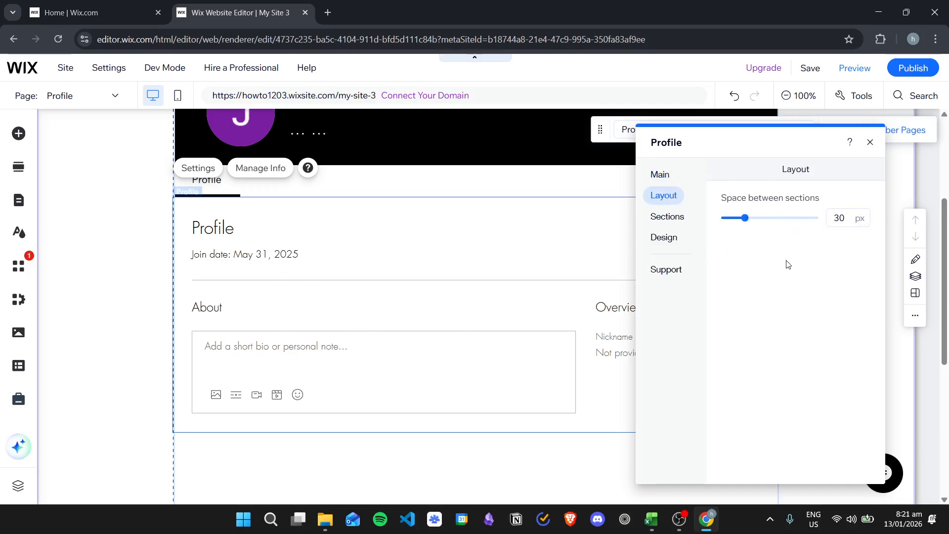
- Examine the text and display options of the Profile element's Header and About sections
{"action": "left_click", "coordinate": [678, 216]}
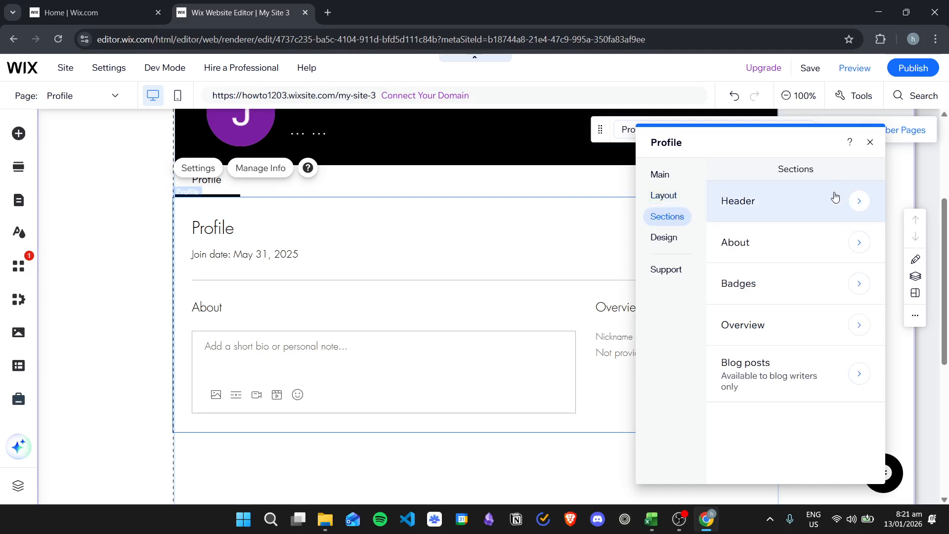
{"action": "left_click", "coordinate": [823, 202]}
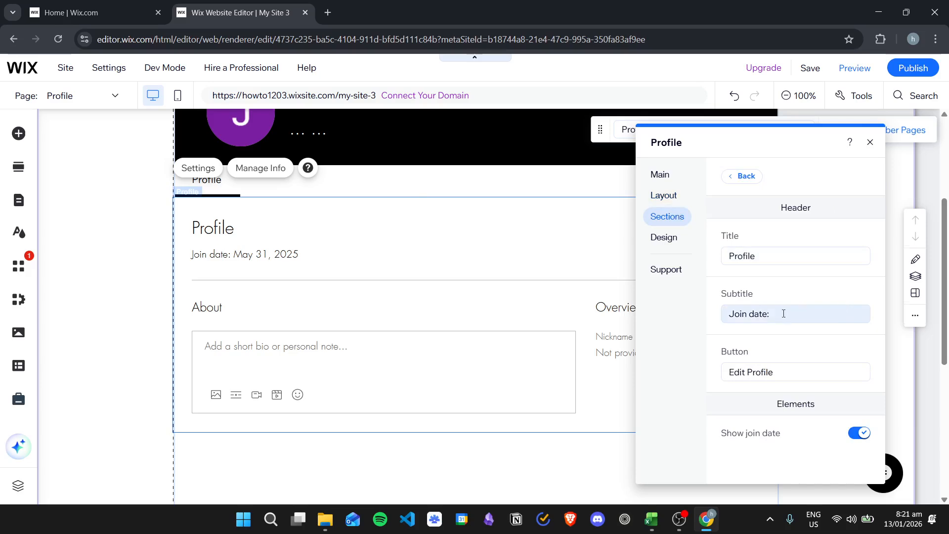
{"action": "scroll", "coordinate": [797, 311], "scroll_direction": "down", "scroll_amount": 1}
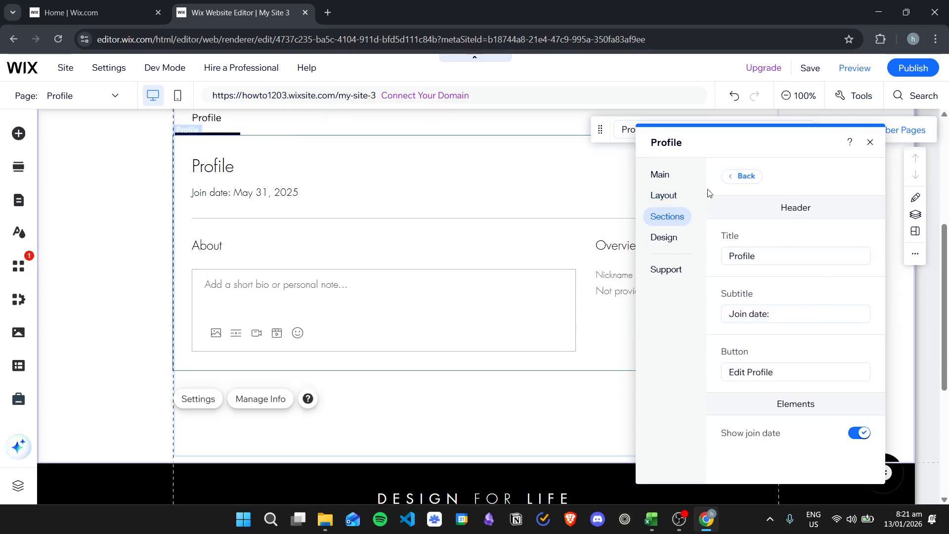
{"action": "left_click", "coordinate": [742, 176]}
{"action": "left_click", "coordinate": [758, 248]}
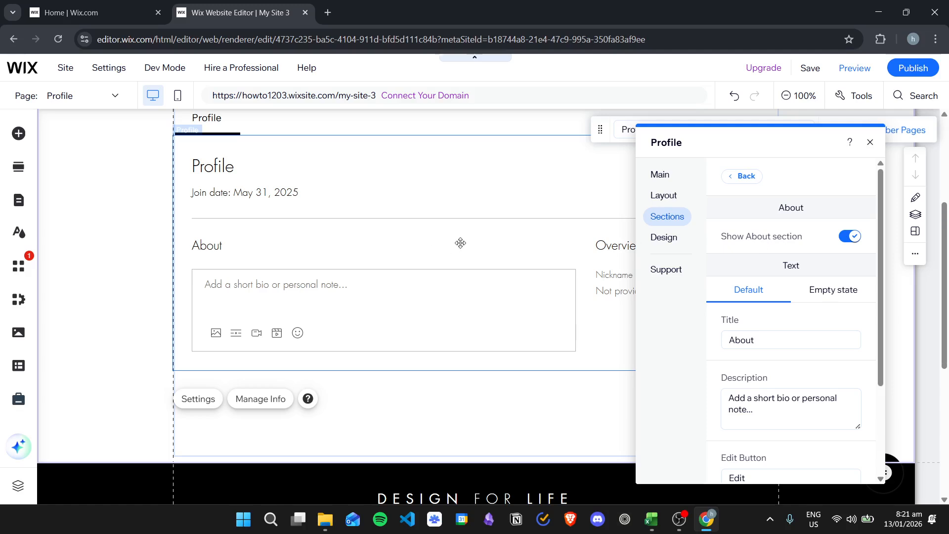
{"action": "scroll", "coordinate": [460, 245], "scroll_direction": "up", "scroll_amount": 2}
{"action": "scroll", "coordinate": [616, 280], "scroll_direction": "down", "scroll_amount": 1}
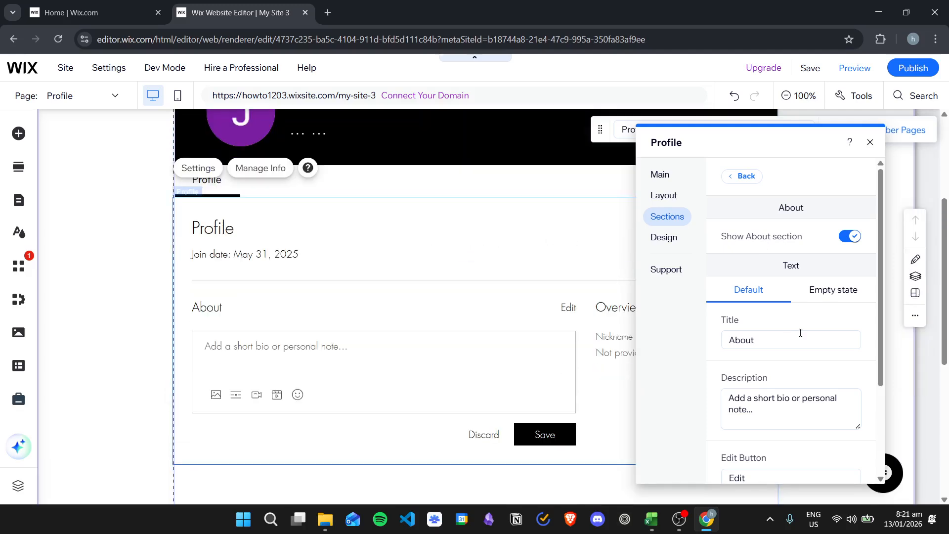
{"action": "scroll", "coordinate": [801, 335], "scroll_direction": "down", "scroll_amount": 3}
{"action": "scroll", "coordinate": [765, 256], "scroll_direction": "up", "scroll_amount": 3}
- Examine the options of the Profile element's Badges, Overview and Blog posts sections
{"action": "left_click", "coordinate": [741, 176]}
{"action": "left_click", "coordinate": [773, 290]}
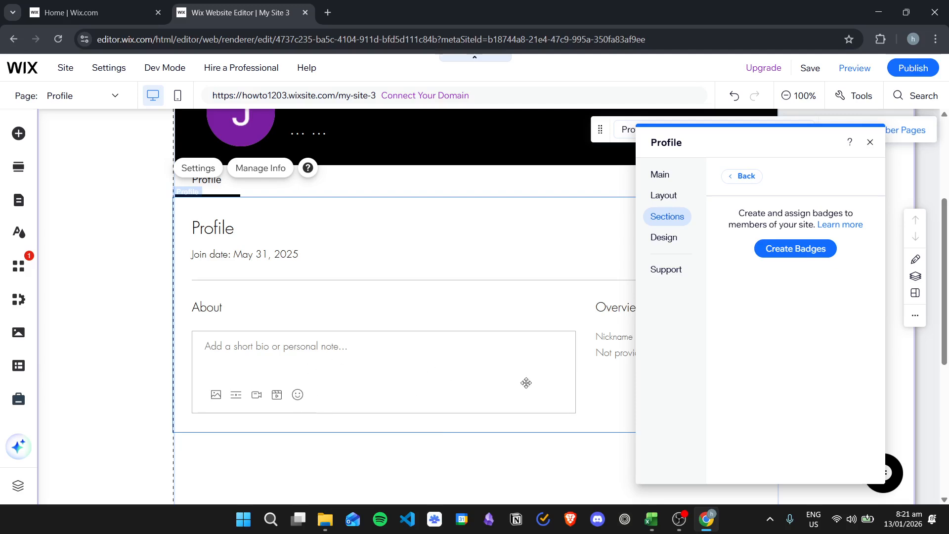
{"action": "left_click", "coordinate": [745, 176]}
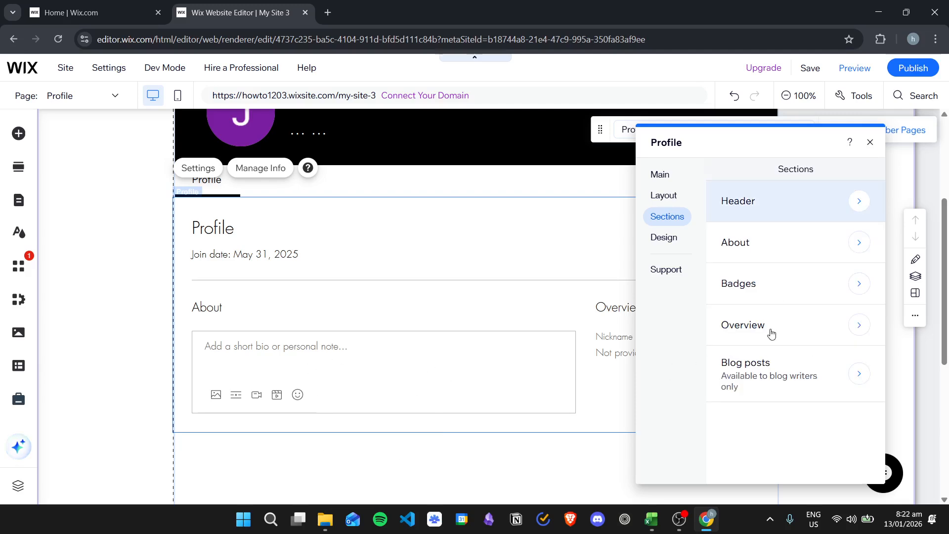
{"action": "left_click", "coordinate": [775, 331]}
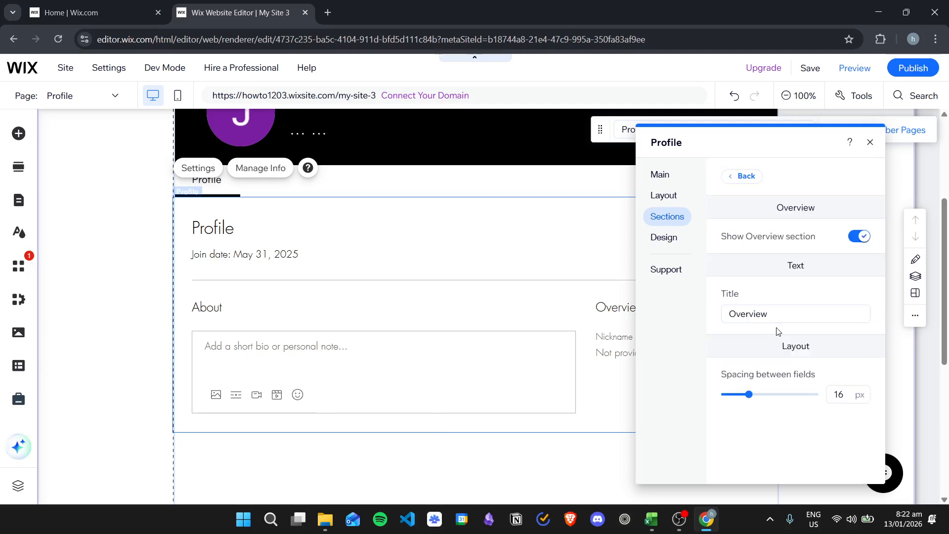
{"action": "left_click", "coordinate": [740, 177]}
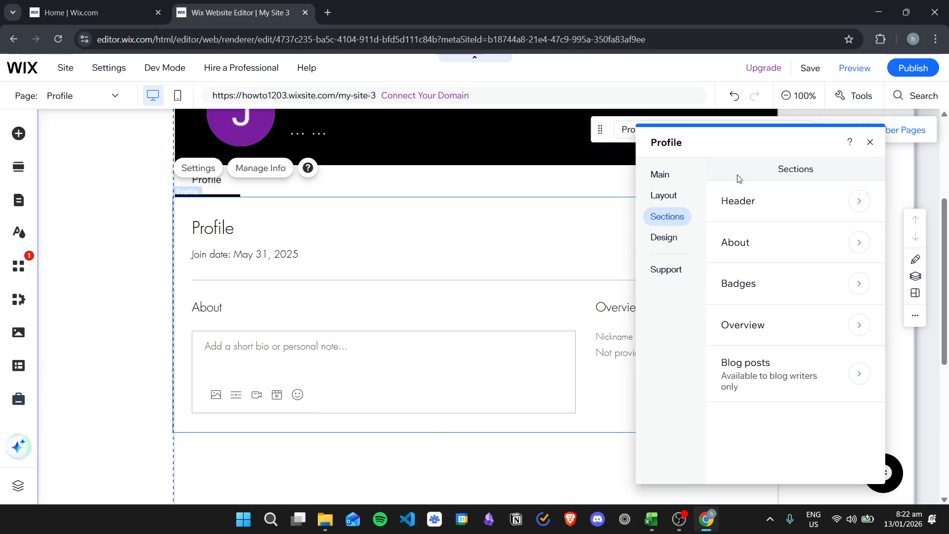
{"action": "left_click", "coordinate": [800, 364]}
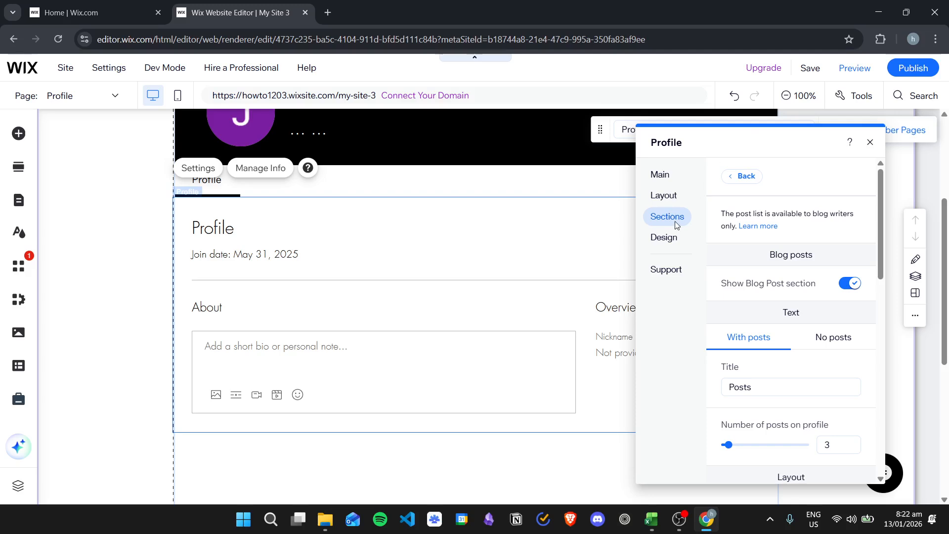
- Examine the Profile element's design options for text styles and buttons
{"action": "left_click", "coordinate": [663, 238]}
{"action": "left_click", "coordinate": [770, 185]}
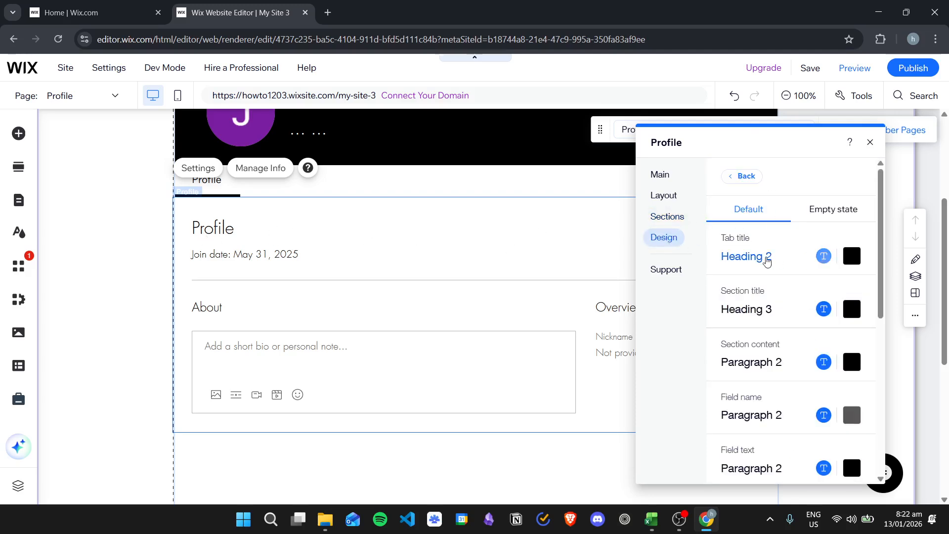
{"action": "scroll", "coordinate": [801, 313], "scroll_direction": "down", "scroll_amount": 7}
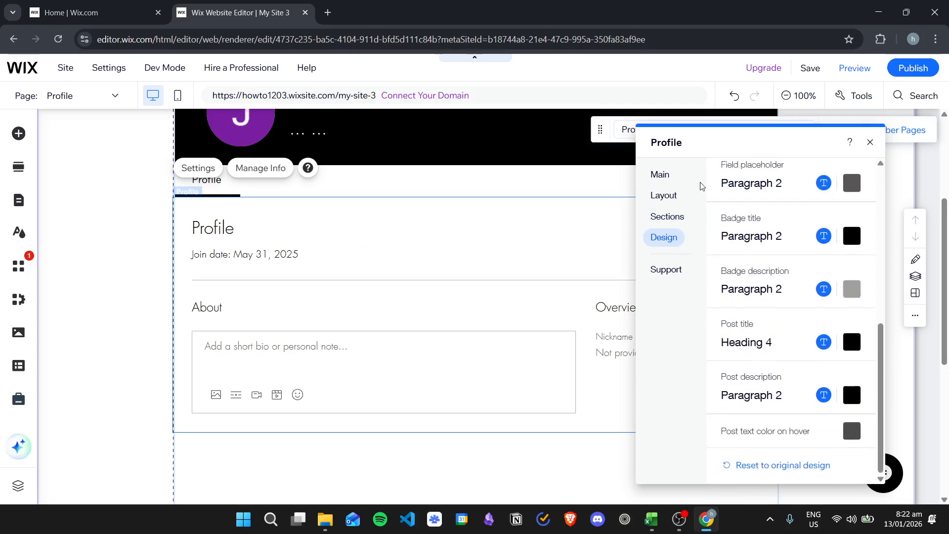
{"action": "scroll", "coordinate": [766, 255], "scroll_direction": "up", "scroll_amount": 1}
{"action": "left_click", "coordinate": [733, 183]}
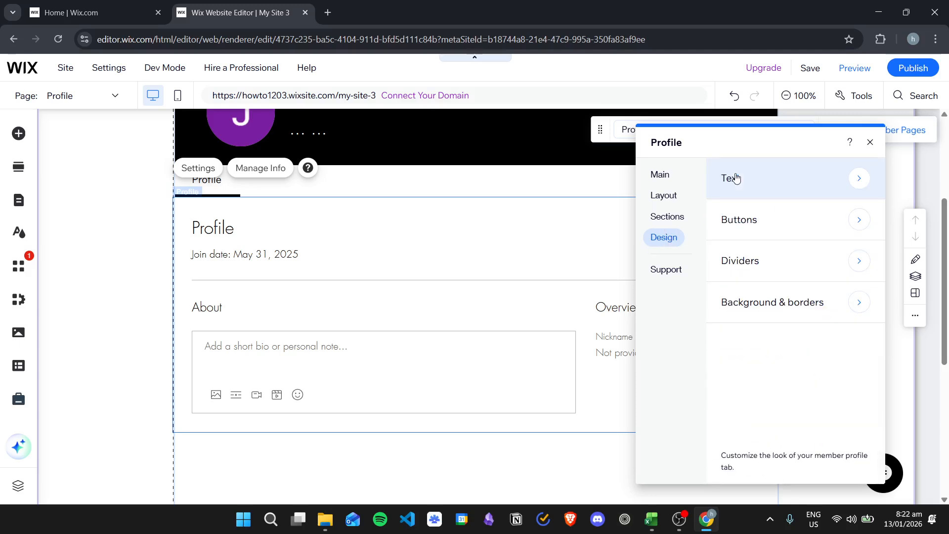
{"action": "left_click", "coordinate": [777, 220]}
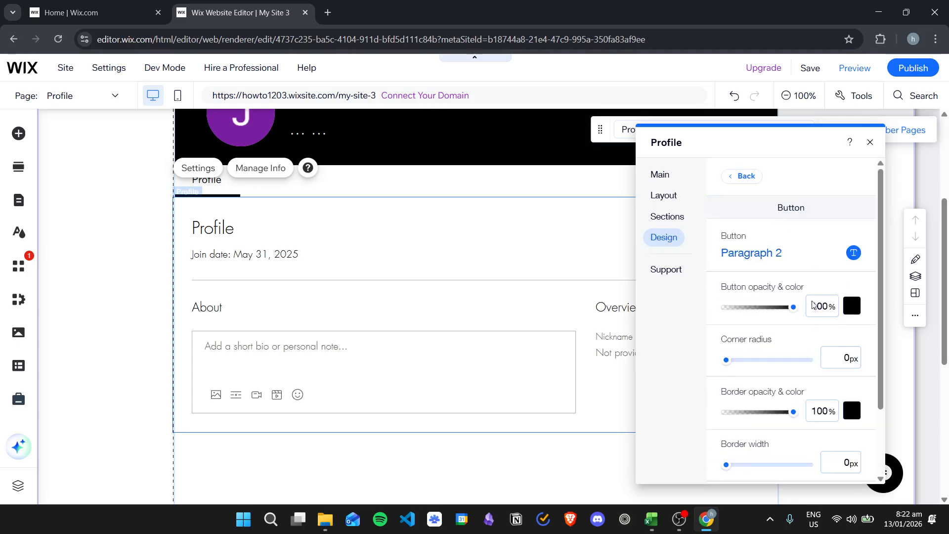
{"action": "scroll", "coordinate": [761, 208], "scroll_direction": "down", "scroll_amount": 3}
{"action": "scroll", "coordinate": [752, 197], "scroll_direction": "up", "scroll_amount": 3}
{"action": "left_click", "coordinate": [741, 179]}
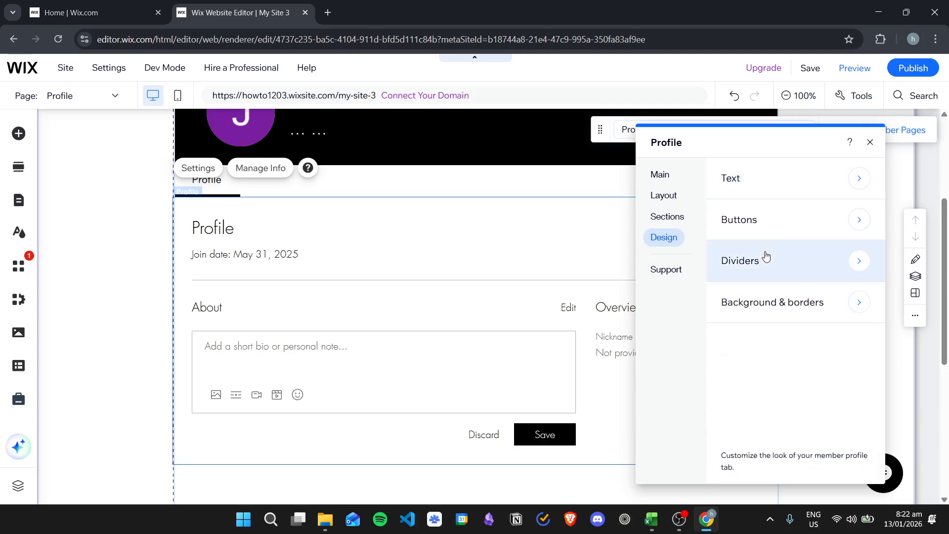
- Examine the Profile element's design options for dividers and for background and borders, and close its settings
{"action": "left_click", "coordinate": [765, 257]}
{"action": "left_click", "coordinate": [735, 177]}
{"action": "left_click", "coordinate": [781, 311]}
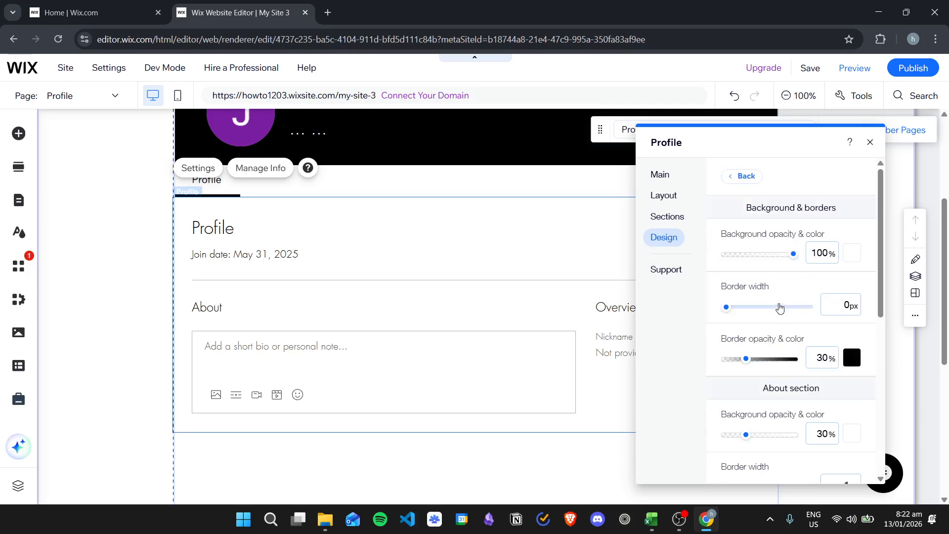
{"action": "scroll", "coordinate": [785, 346], "scroll_direction": "down", "scroll_amount": 5}
{"action": "scroll", "coordinate": [791, 357], "scroll_direction": "down", "scroll_amount": 5}
{"action": "scroll", "coordinate": [439, 315], "scroll_direction": "up", "scroll_amount": 7}
{"action": "scroll", "coordinate": [781, 313], "scroll_direction": "up", "scroll_amount": 6}
{"action": "left_click", "coordinate": [736, 177]}
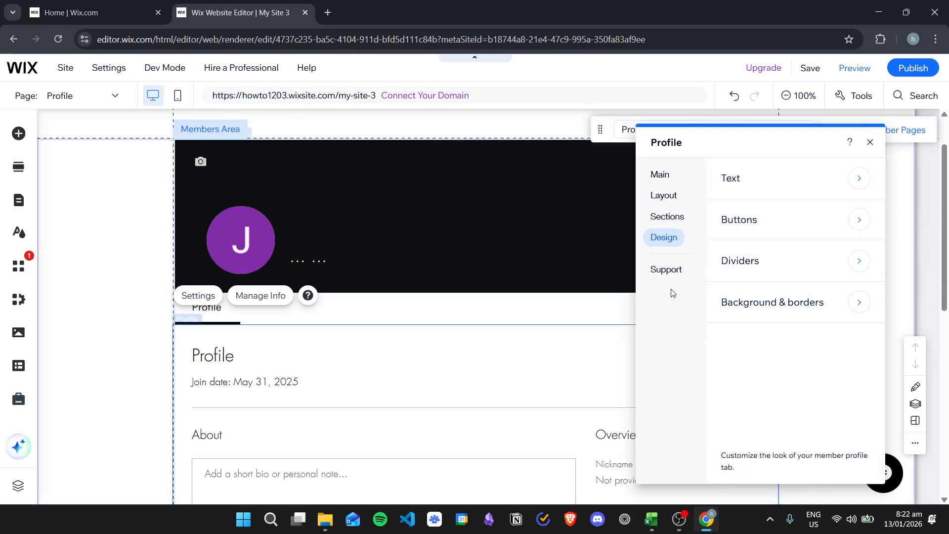
{"action": "left_click", "coordinate": [869, 143]}
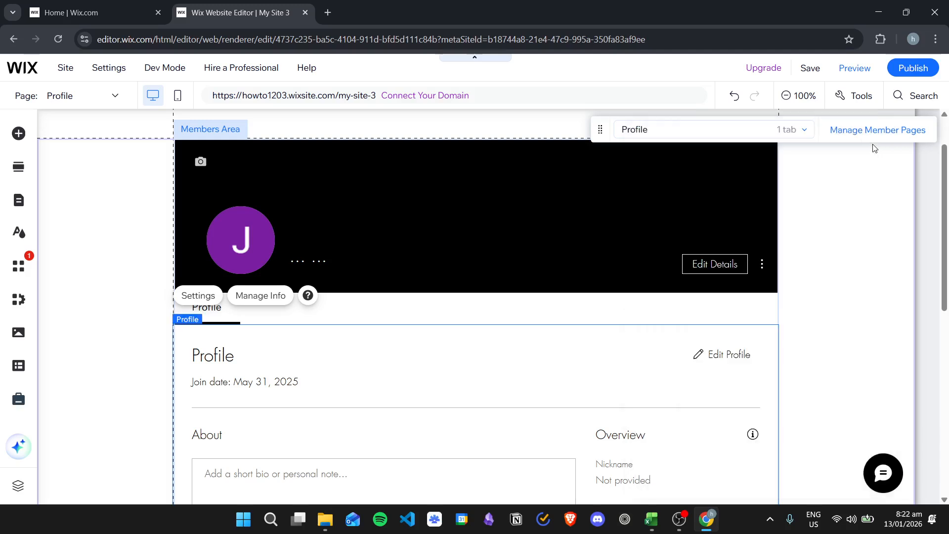
{"action": "scroll", "coordinate": [450, 296], "scroll_direction": "down", "scroll_amount": 3}
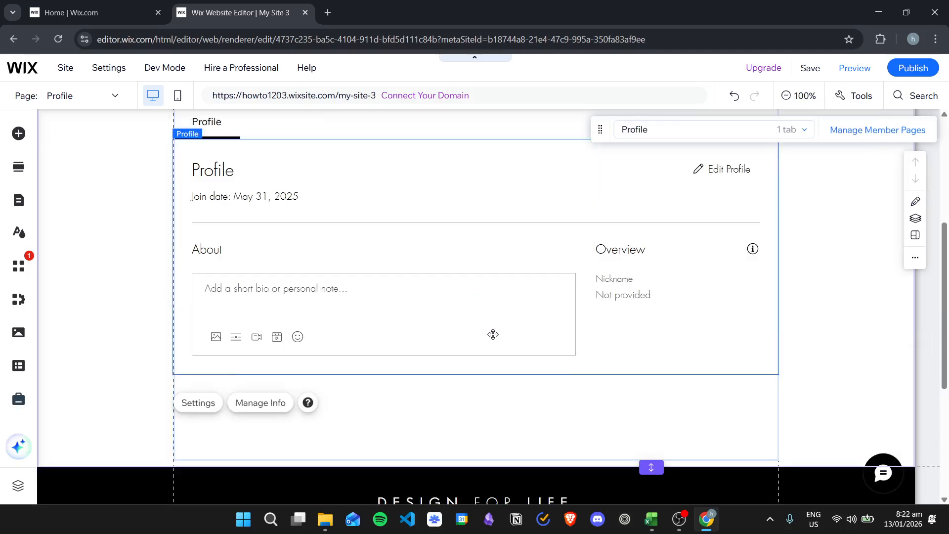
{"action": "scroll", "coordinate": [719, 287], "scroll_direction": "up", "scroll_amount": 4}
{"action": "left_click", "coordinate": [377, 223]}
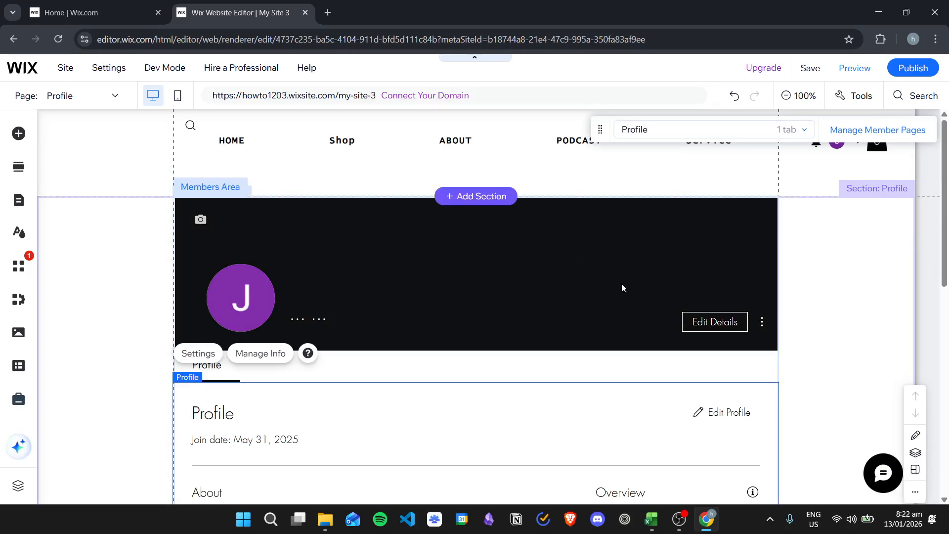
{"action": "scroll", "coordinate": [588, 275], "scroll_direction": "down", "scroll_amount": 3}
{"action": "scroll", "coordinate": [596, 274], "scroll_direction": "down", "scroll_amount": 2}
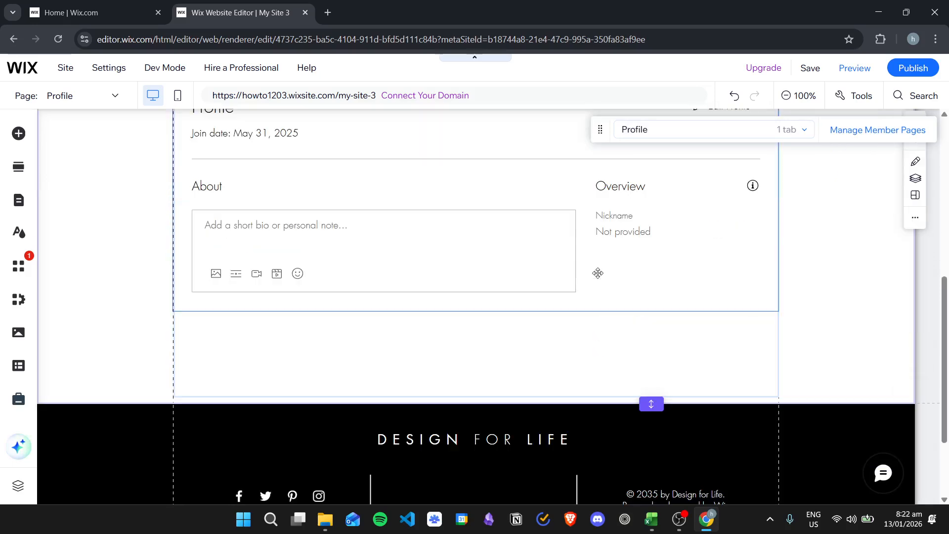
{"action": "scroll", "coordinate": [598, 273], "scroll_direction": "down", "scroll_amount": 1}
{"action": "scroll", "coordinate": [557, 276], "scroll_direction": "up", "scroll_amount": 6}
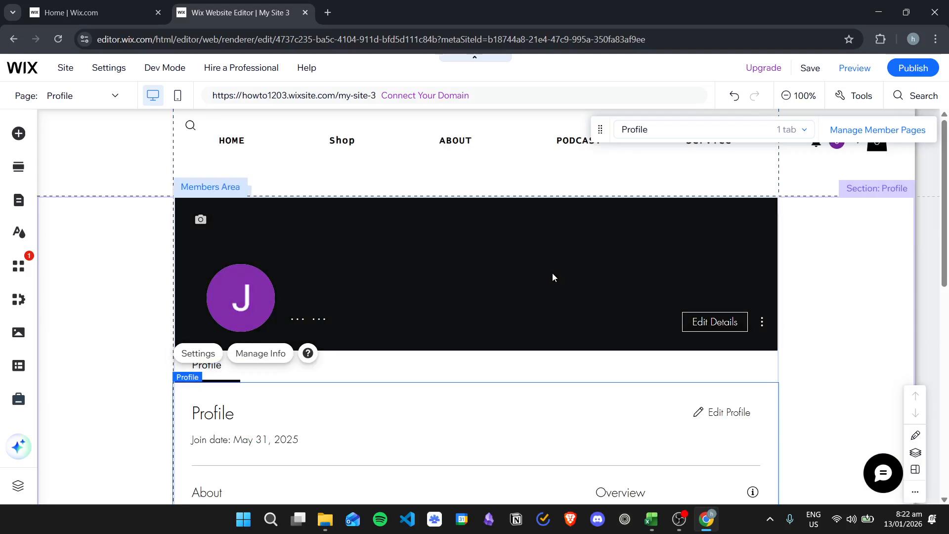
- Open the page settings of the Members Area Profile page and examine its page info and layout options
{"action": "left_click", "coordinate": [19, 200]}
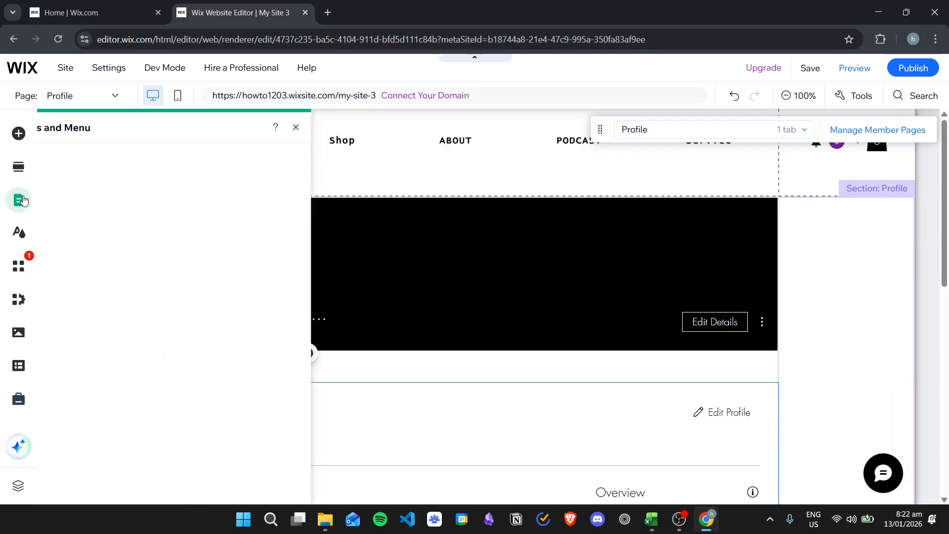
{"action": "left_click", "coordinate": [345, 371]}
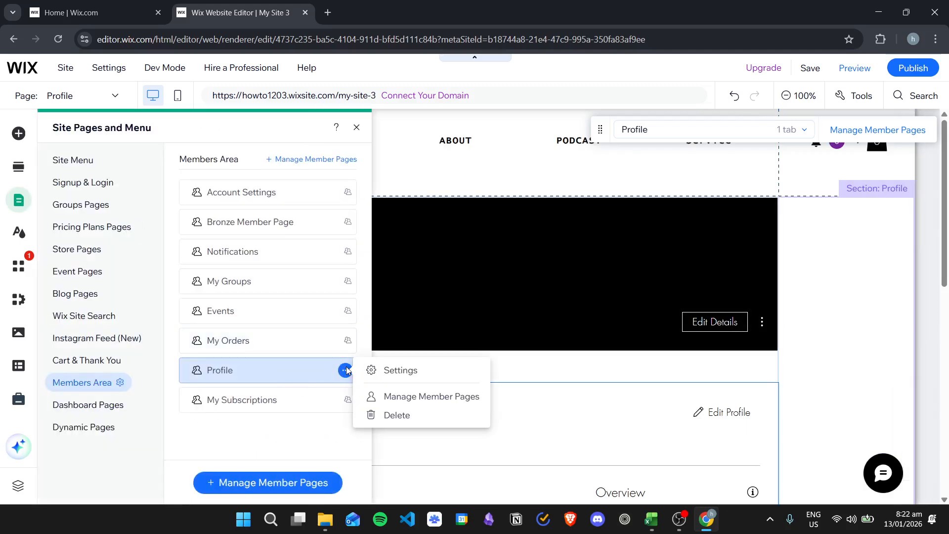
{"action": "left_click", "coordinate": [427, 375]}
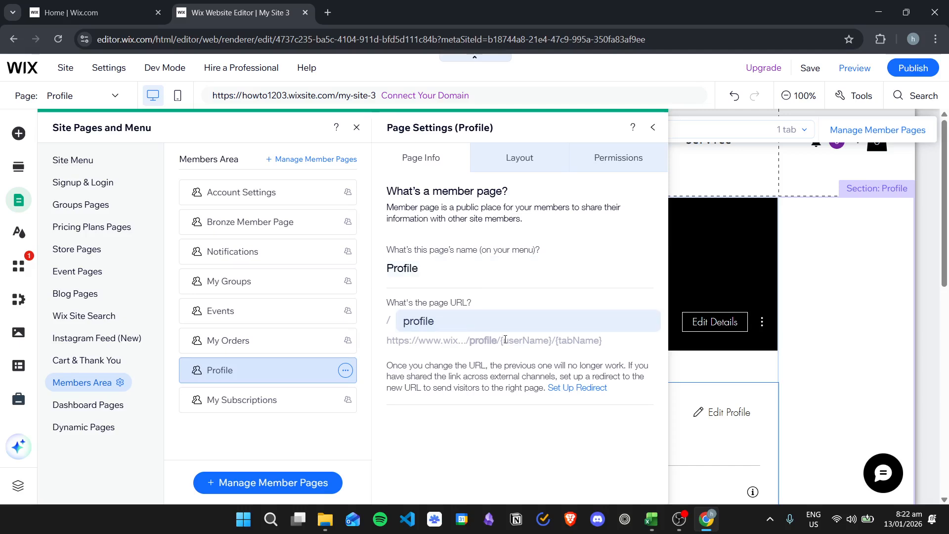
{"action": "left_click", "coordinate": [529, 153]}
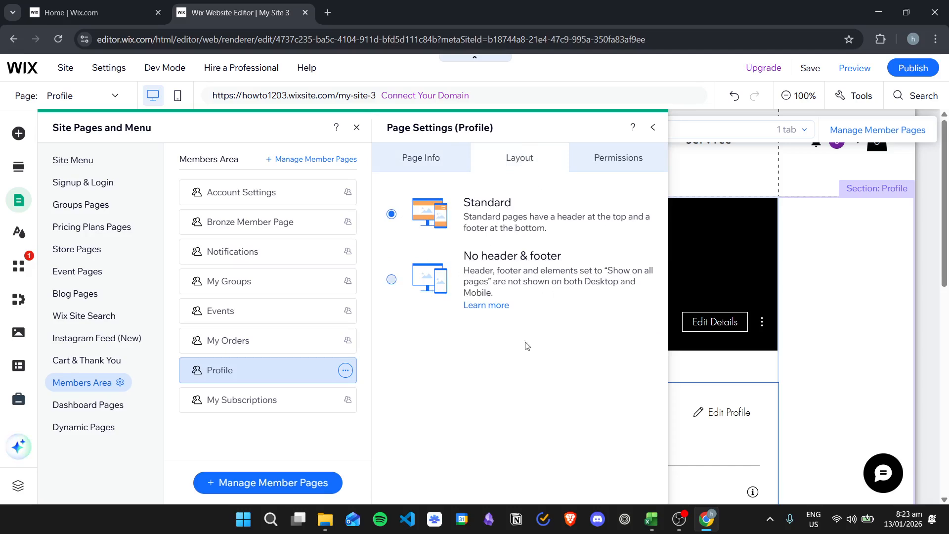
- Restrict access to the Profile page to site members and review the options for which members can access it
{"action": "left_click", "coordinate": [623, 157]}
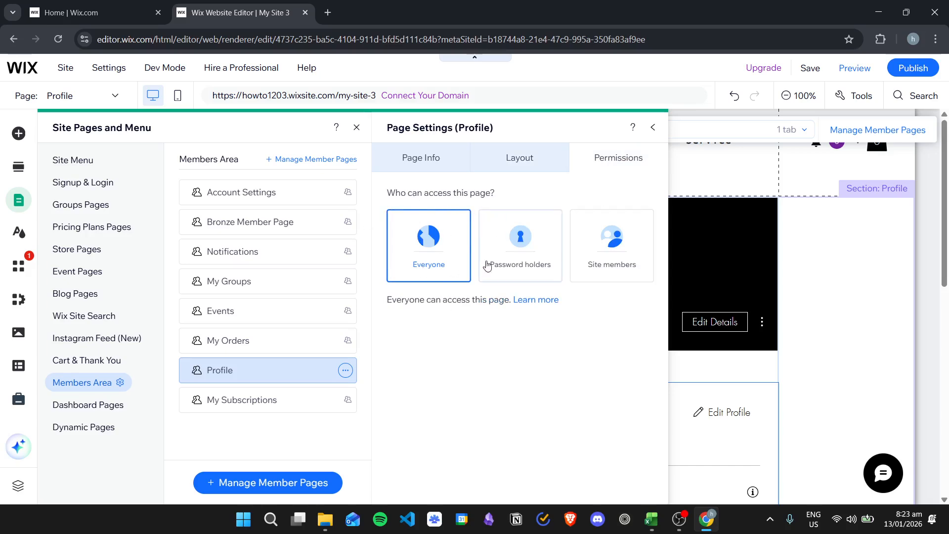
{"action": "left_click", "coordinate": [603, 246]}
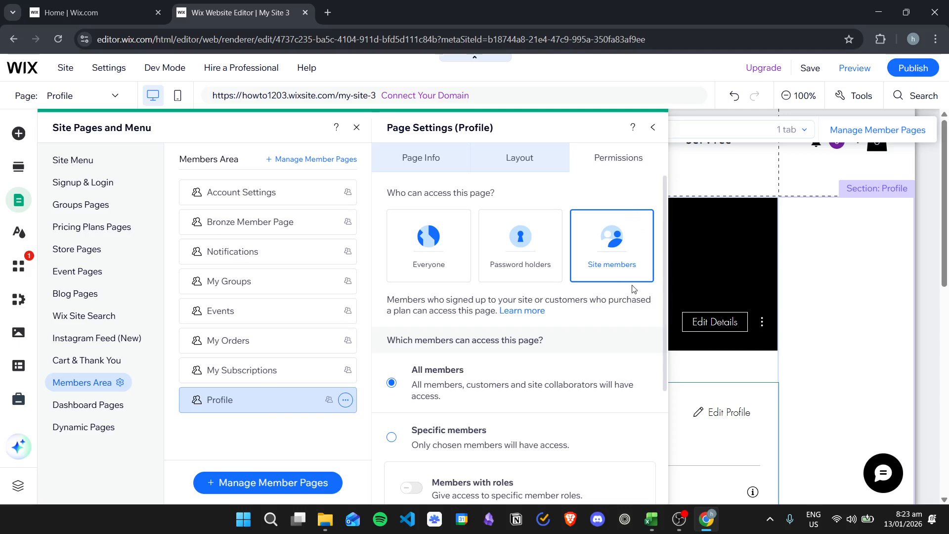
{"action": "scroll", "coordinate": [621, 253], "scroll_direction": "down", "scroll_amount": 1}
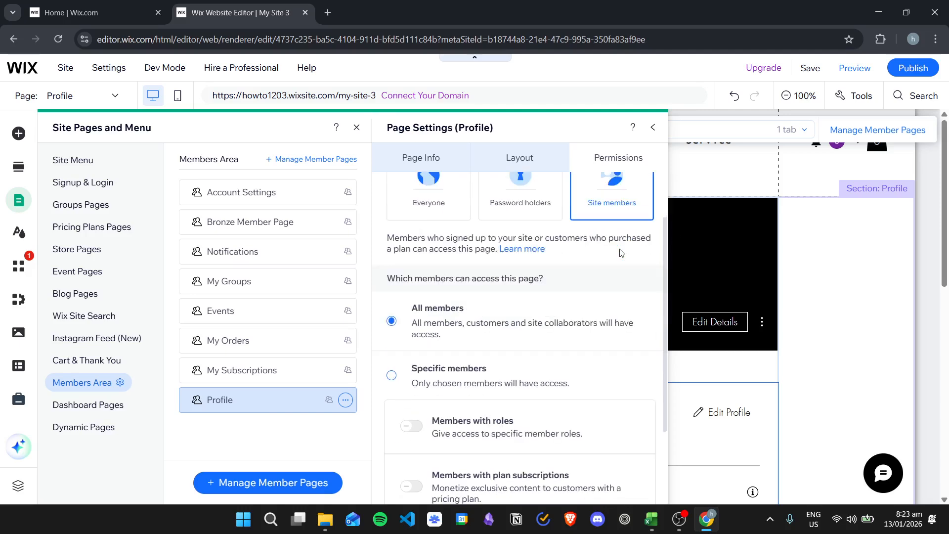
{"action": "scroll", "coordinate": [613, 241], "scroll_direction": "down", "scroll_amount": 2}
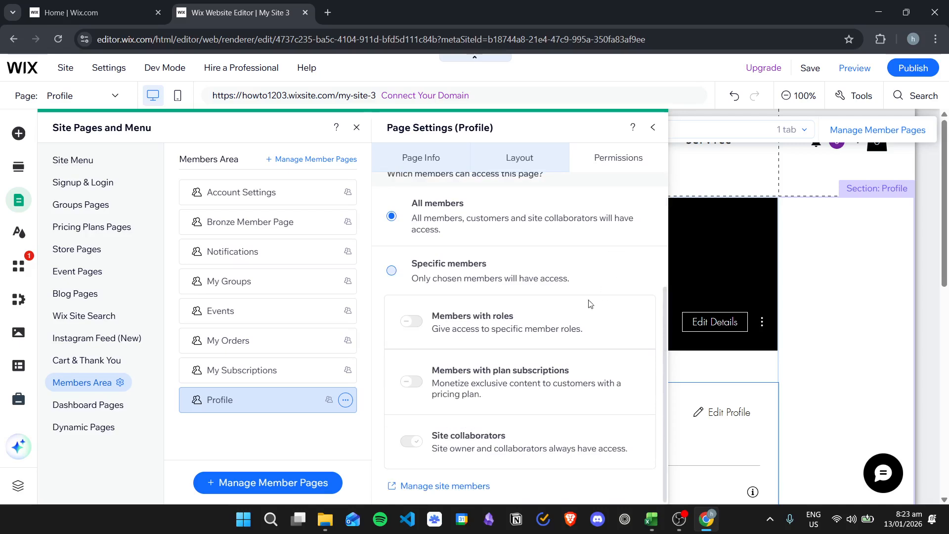
{"action": "scroll", "coordinate": [612, 220], "scroll_direction": "up", "scroll_amount": 2}
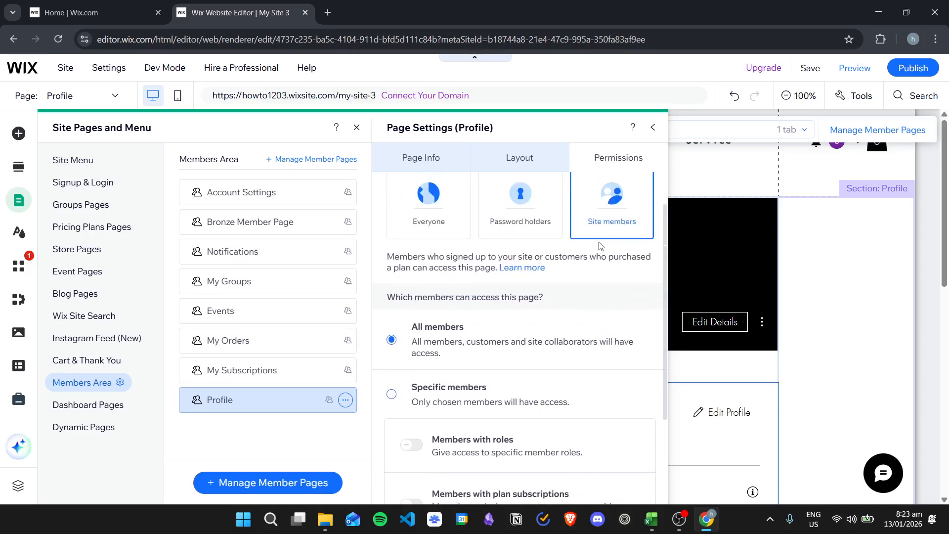
- Limit the Profile page to specific members with plan subscriptions and open the selection of eligible plans
{"action": "scroll", "coordinate": [601, 241], "scroll_direction": "down", "scroll_amount": 2}
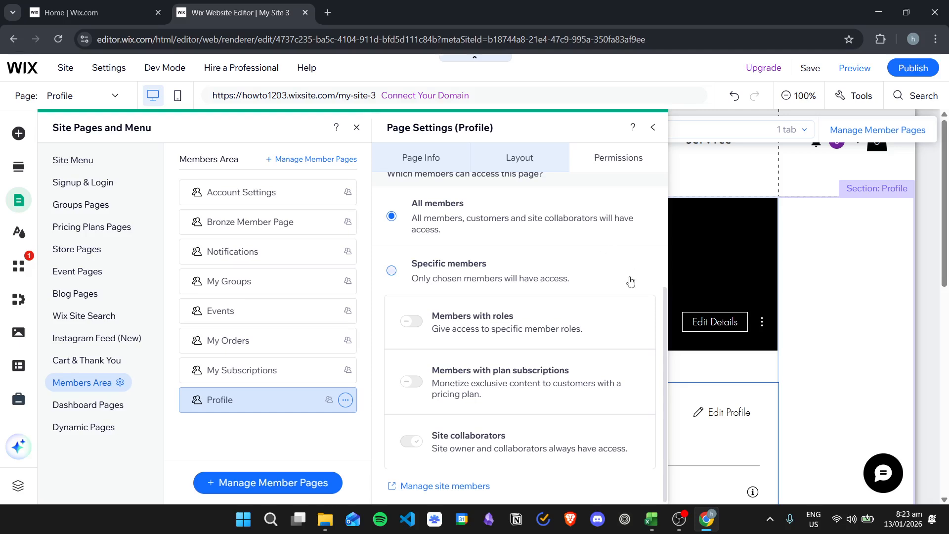
{"action": "left_click", "coordinate": [445, 264]}
{"action": "left_click", "coordinate": [412, 381]}
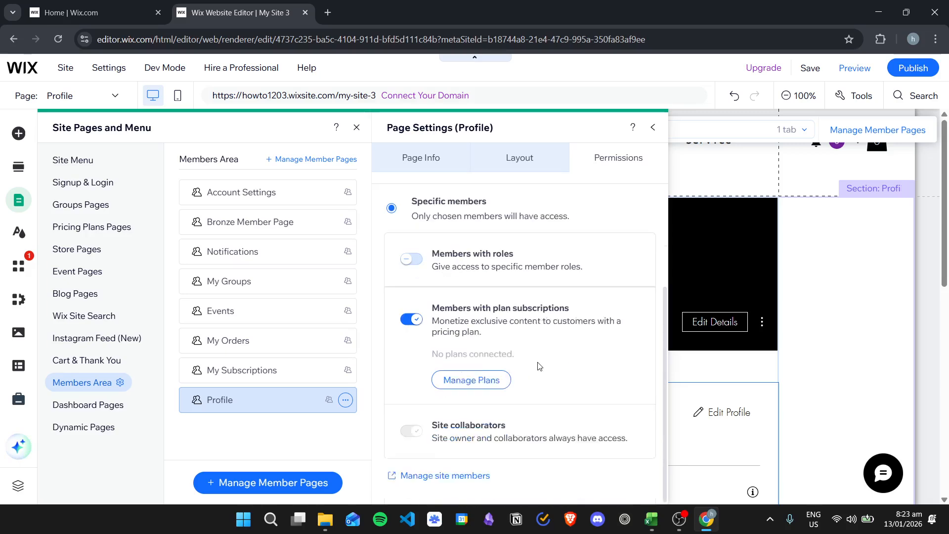
{"action": "scroll", "coordinate": [538, 365], "scroll_direction": "down", "scroll_amount": 1}
{"action": "left_click", "coordinate": [487, 400]}
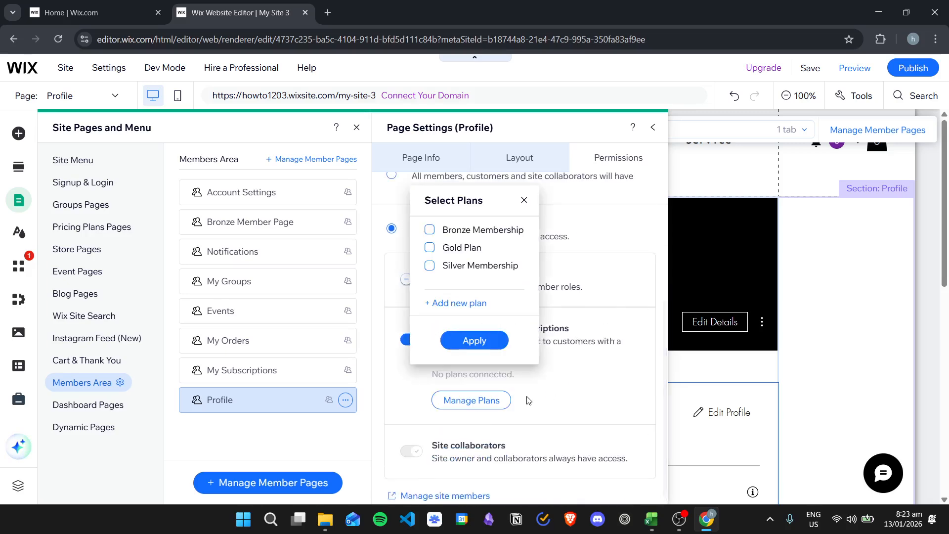
- Choose Gold Plan and Silver Membership as the plans that grant access to the Profile page and apply the selection
{"action": "left_click", "coordinate": [459, 230]}
{"action": "left_click", "coordinate": [462, 249]}
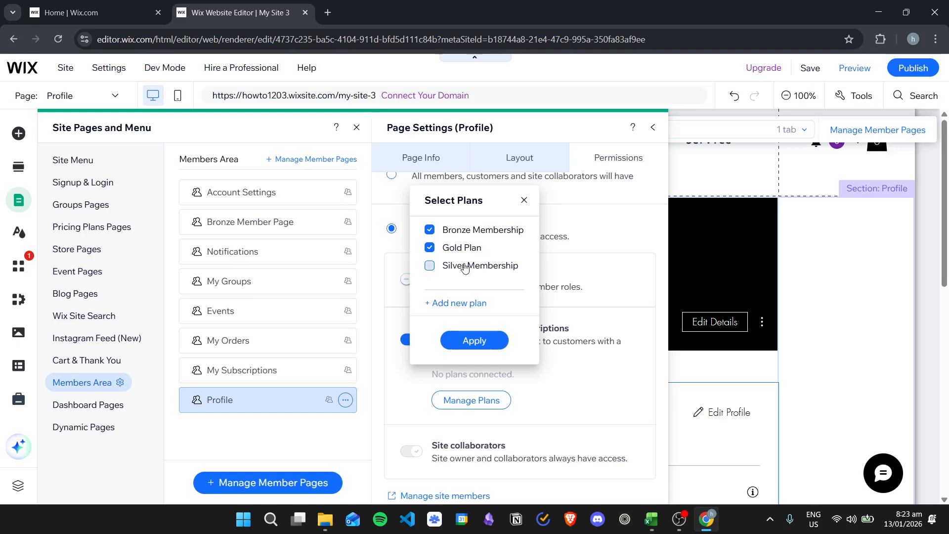
{"action": "left_click", "coordinate": [485, 269]}
{"action": "left_click", "coordinate": [474, 232]}
{"action": "left_click", "coordinate": [471, 340]}
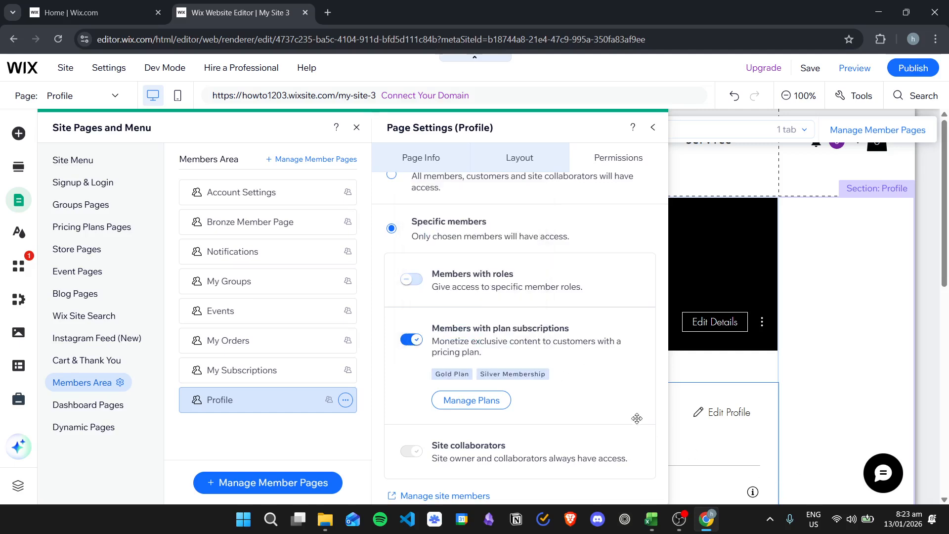
- Turn off access by plan subscription, then briefly enable access for members with roles to view its options and disable it again
{"action": "left_click", "coordinate": [414, 340]}
{"action": "left_click", "coordinate": [415, 323]}
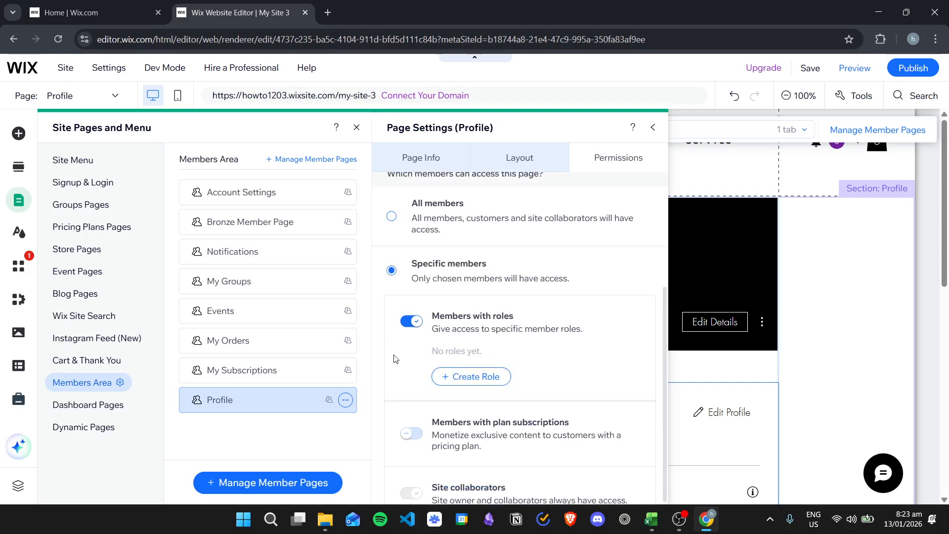
{"action": "left_click", "coordinate": [415, 321]}
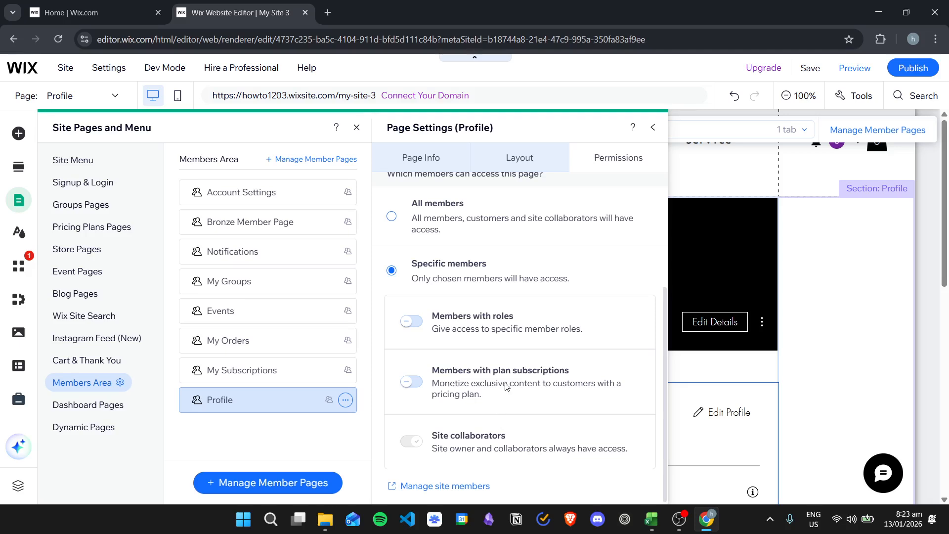
- Give all members access to the Profile page and close its page settings and the site pages list
{"action": "scroll", "coordinate": [507, 387], "scroll_direction": "up", "scroll_amount": 2}
{"action": "left_click", "coordinate": [426, 285]}
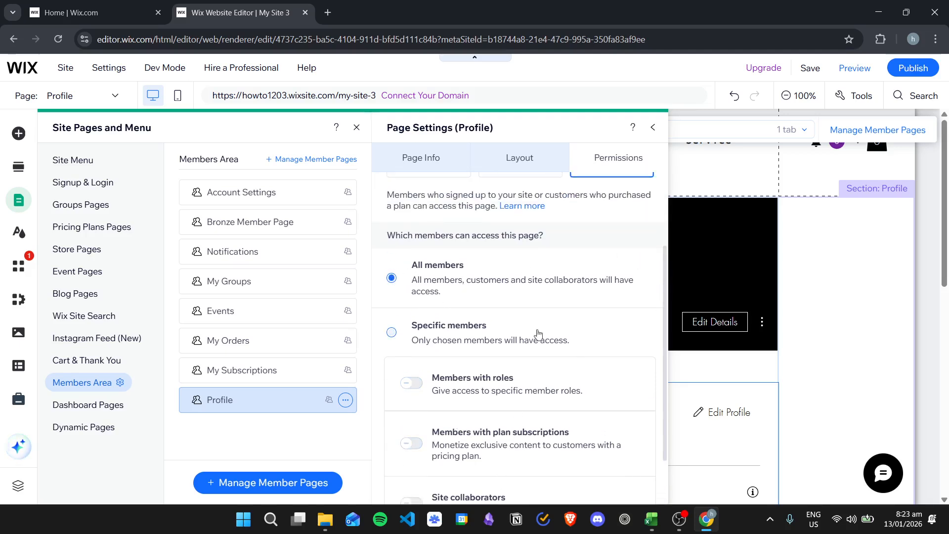
{"action": "scroll", "coordinate": [492, 356], "scroll_direction": "down", "scroll_amount": 2}
{"action": "scroll", "coordinate": [489, 349], "scroll_direction": "up", "scroll_amount": 5}
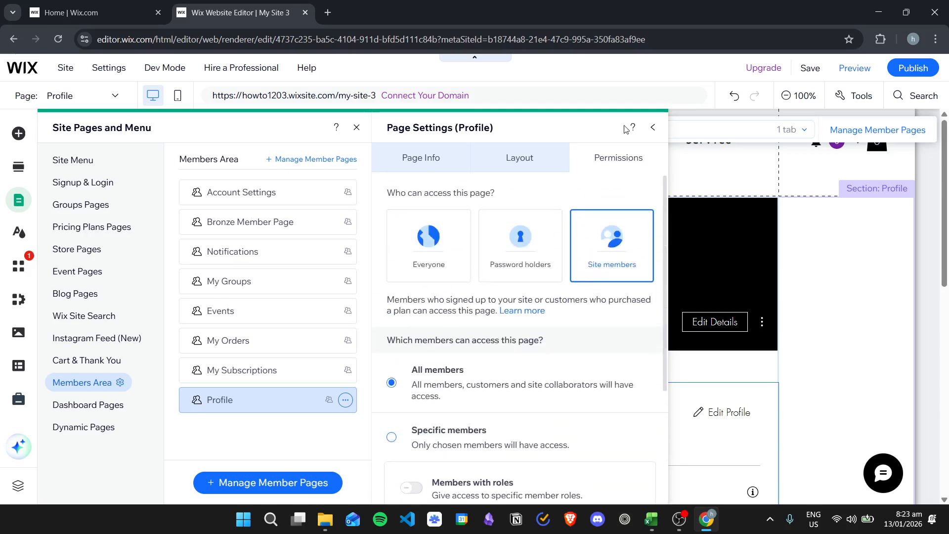
{"action": "left_click", "coordinate": [657, 128]}
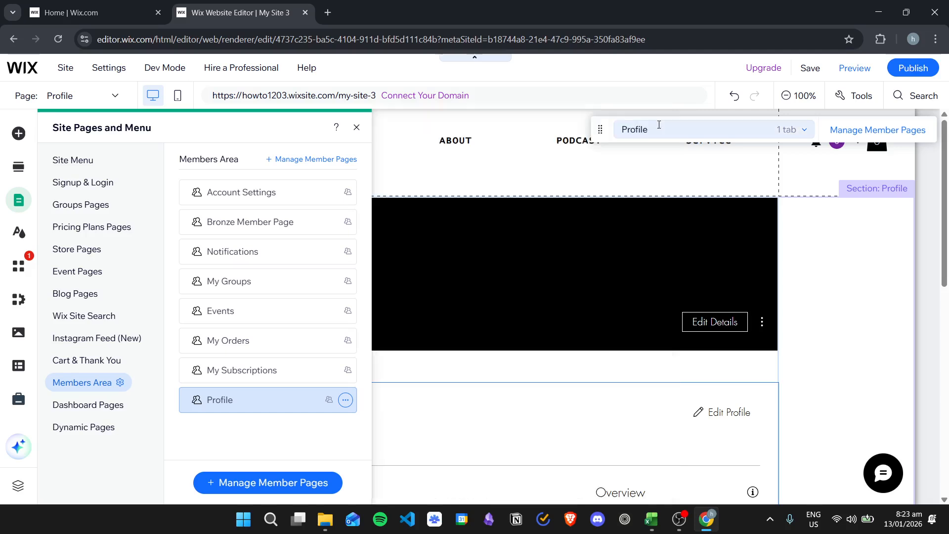
{"action": "left_click", "coordinate": [357, 128]}
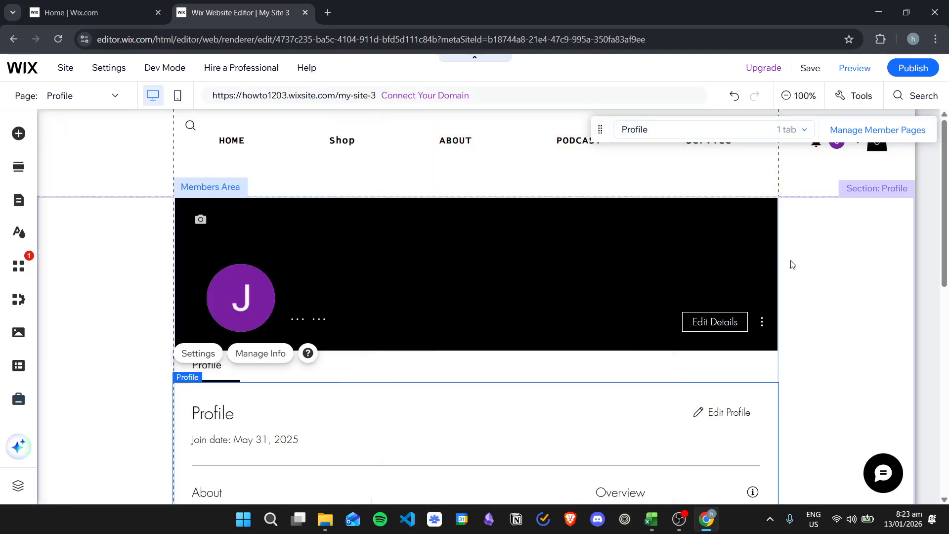